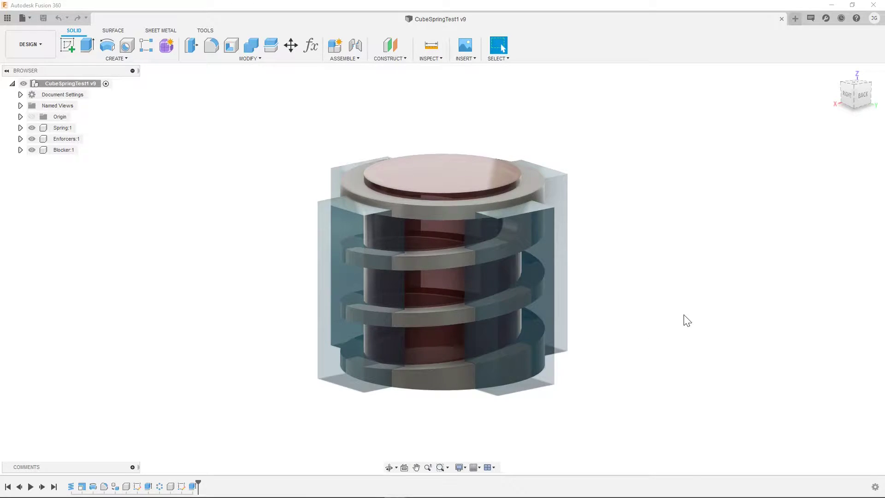
# Step: Orbit the assembly, make the Spring component active, then reactivate the top-level design
pyautogui.moveTo(686, 320)
pyautogui.keyDown('shift'); pyautogui.mouseDown(button='middle')
pyautogui.moveTo(667, 306)
pyautogui.moveTo(632, 306)
pyautogui.moveTo(684, 317)
pyautogui.mouseUp(button='middle'); pyautogui.keyUp('shift')
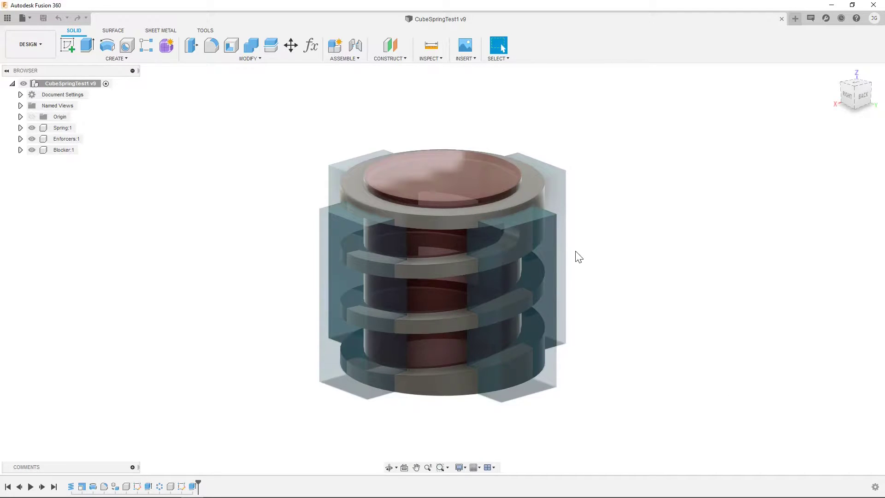
pyautogui.keyDown('shift'); pyautogui.moveTo(578, 256); pyautogui.dragTo(475, 191, button='middle'); pyautogui.keyUp('shift')
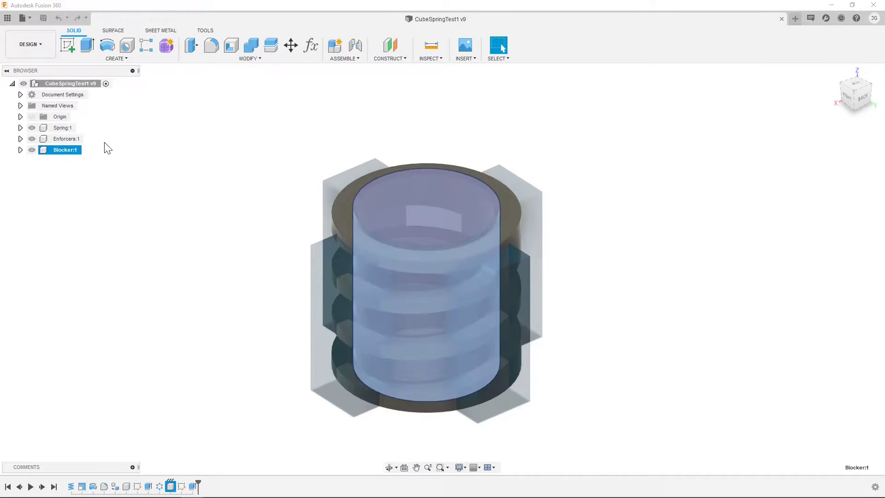
pyautogui.click(62, 128)
pyautogui.click(82, 128)
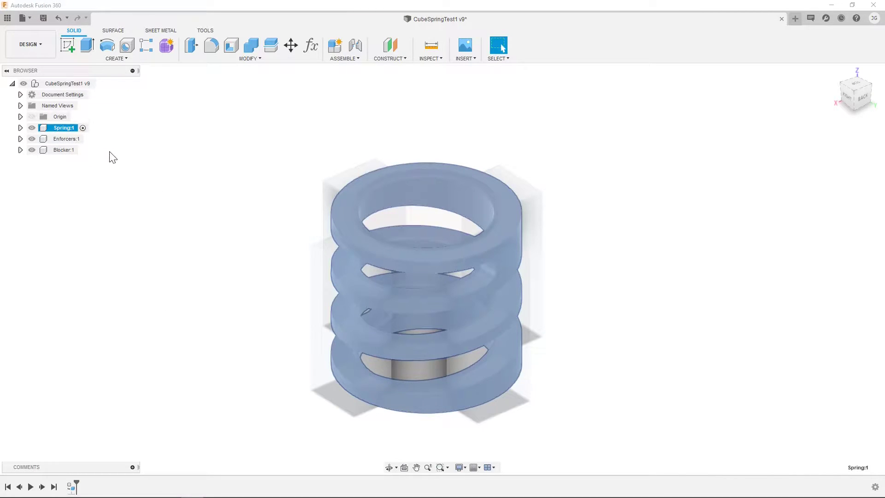
pyautogui.click(106, 83)
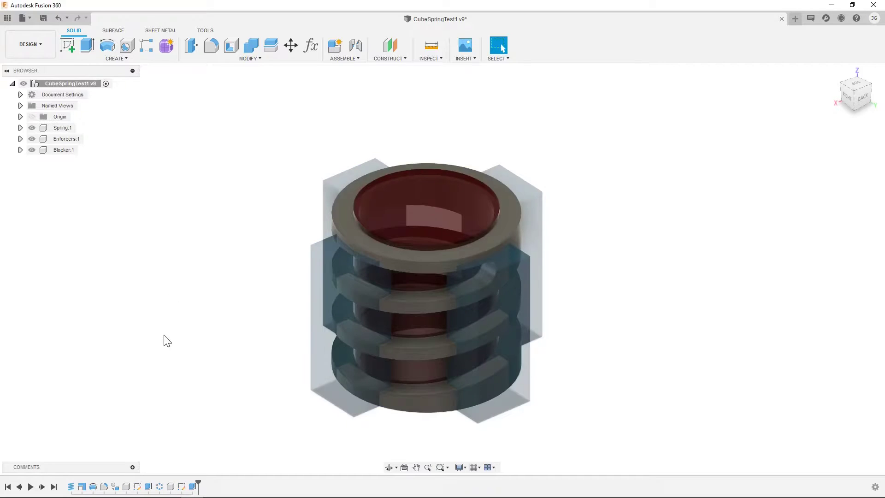
# Step: Roll the timeline back to the start and step forward to the shorter, scaled spring
pyautogui.click(9, 486)
pyautogui.click(42, 487)
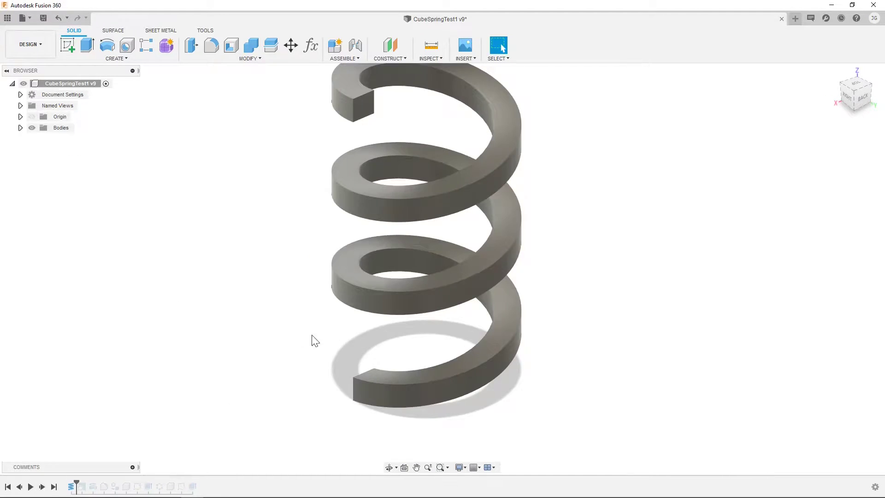
pyautogui.scroll(-2, 304, 334)
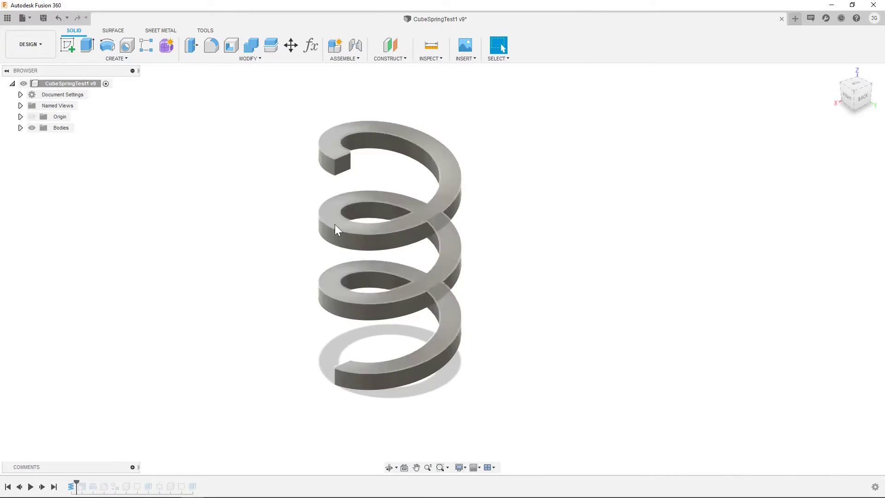
pyautogui.keyDown('shift'); pyautogui.moveTo(335, 224); pyautogui.dragTo(581, 300, button='middle'); pyautogui.keyUp('shift')
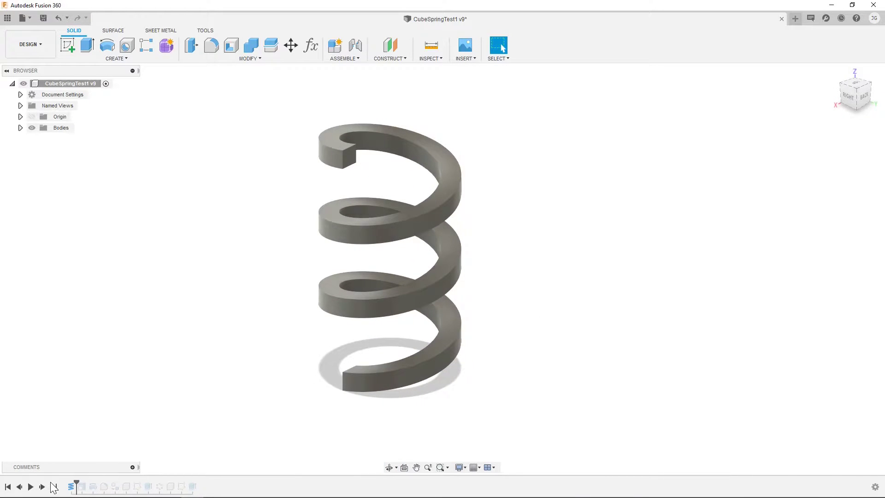
pyautogui.click(42, 487)
pyautogui.scroll(2, 452, 410)
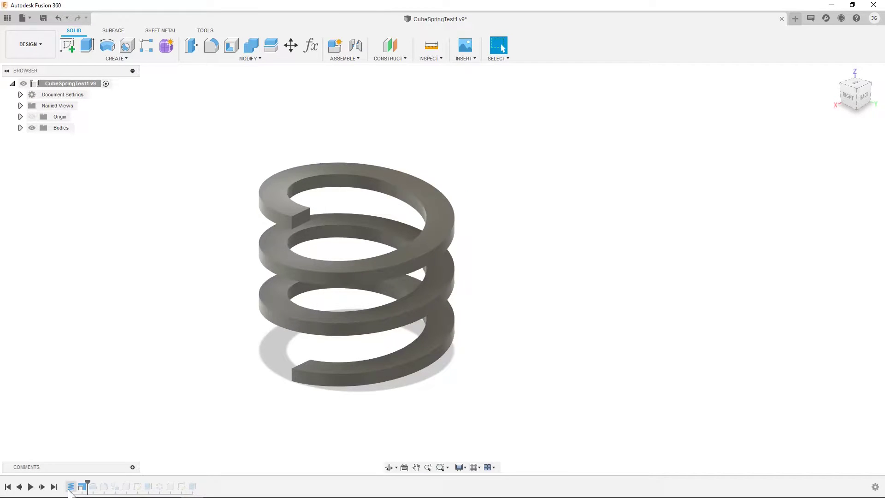
# Step: Step back to the unscaled spring, then forward through the compressed coil to the flat-ended spring
pyautogui.click(20, 487)
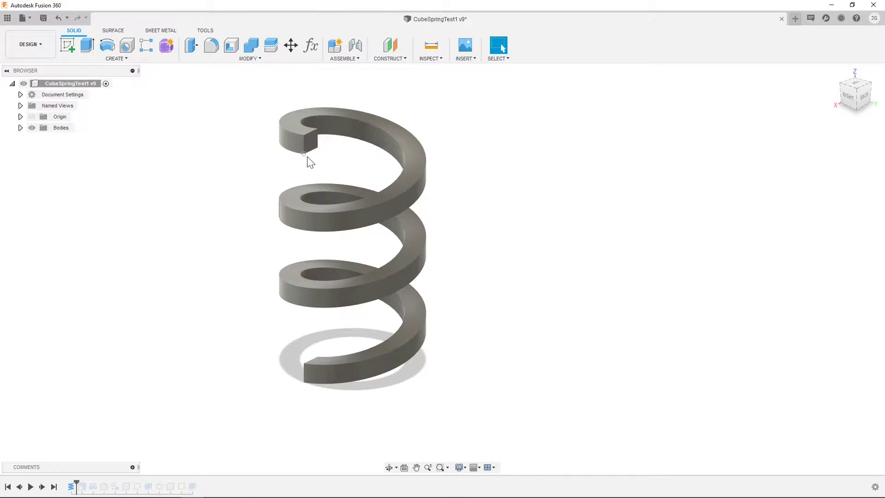
pyautogui.click(43, 487)
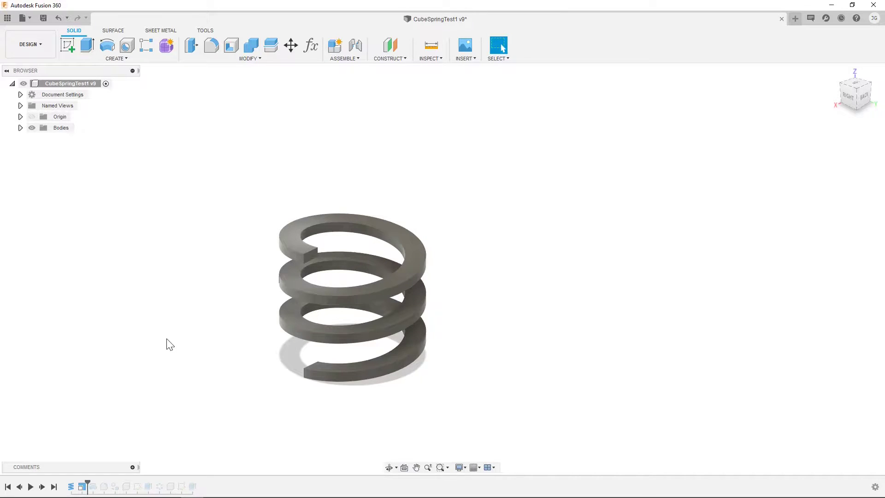
pyautogui.click(45, 485)
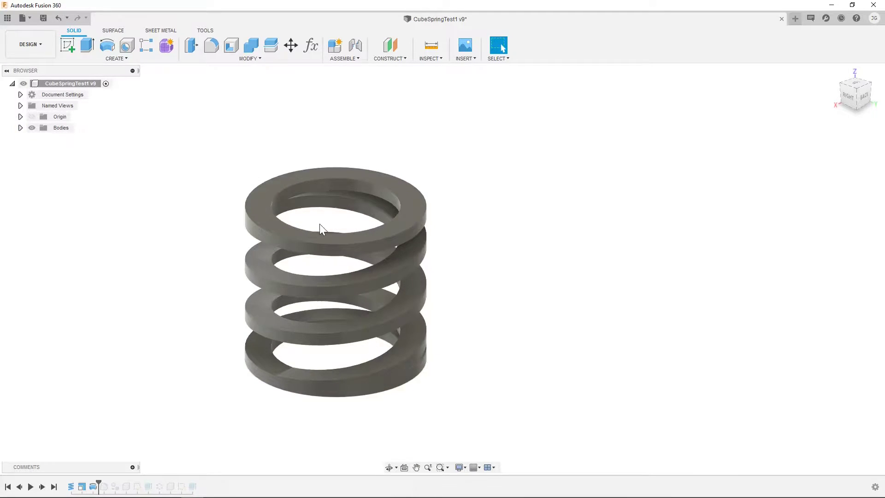
# Step: Open the Revolve feature for editing and cancel without changing it
pyautogui.rightClick(96, 487)
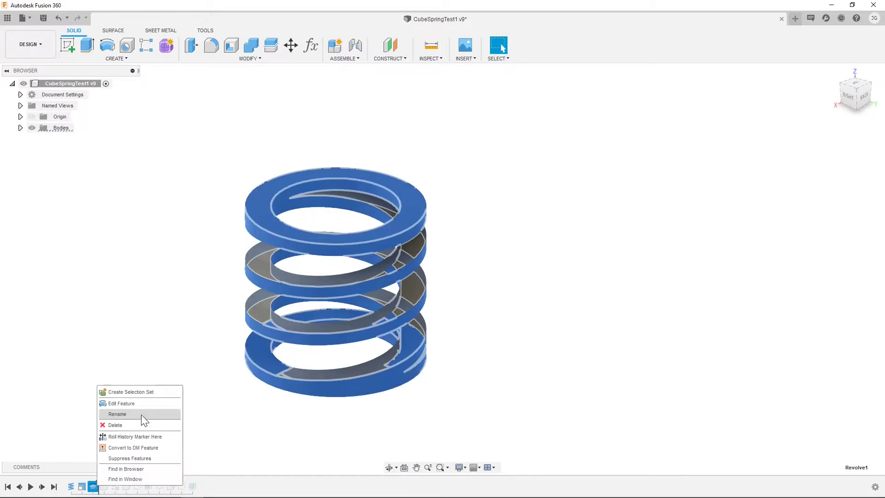
pyautogui.click(142, 414)
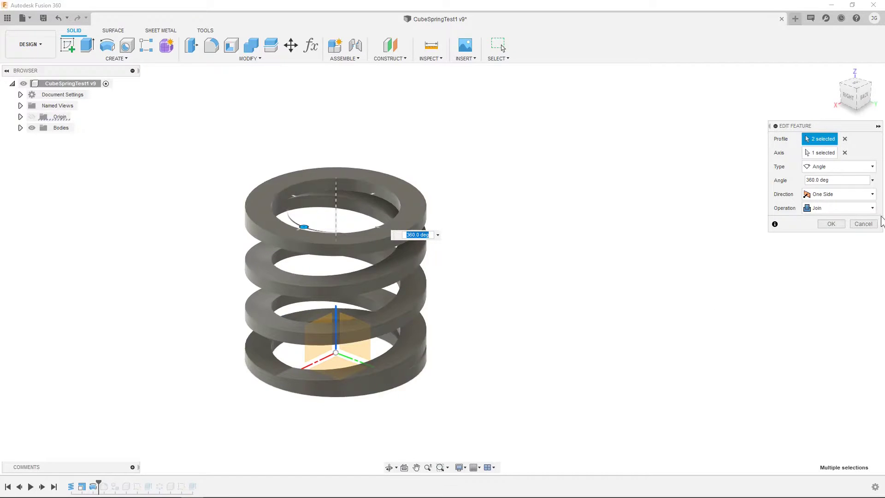
pyautogui.click(862, 226)
pyautogui.keyDown('shift'); pyautogui.moveTo(410, 192); pyautogui.dragTo(506, 276, button='middle'); pyautogui.keyUp('shift')
pyautogui.press('Escape')
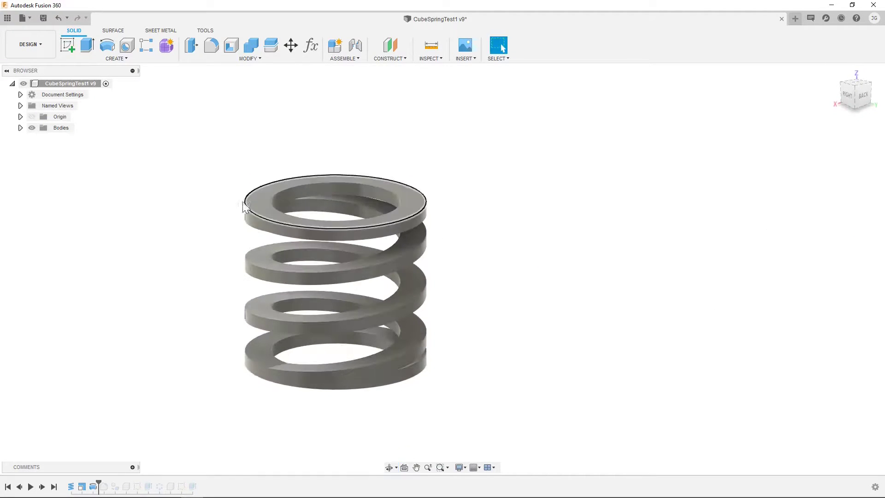
# Step: Step forward to flatten the coil ends and orbit to a near-front view
pyautogui.click(42, 486)
pyautogui.moveTo(118, 489)
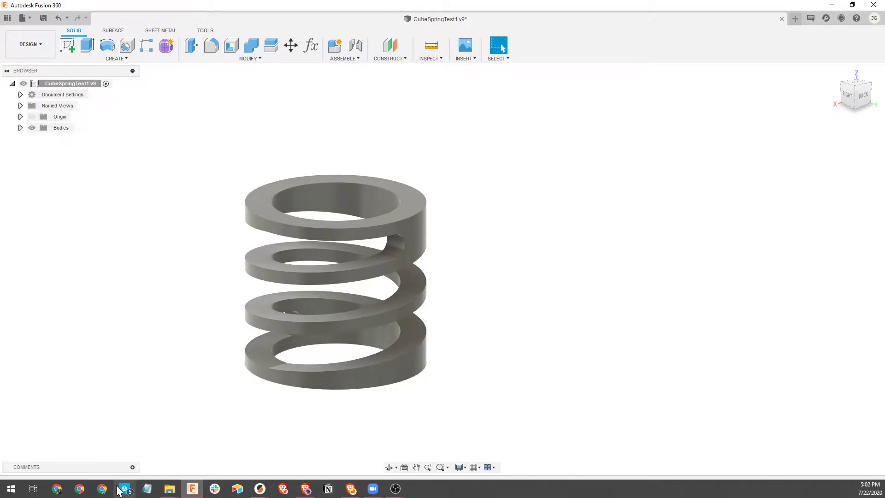
pyautogui.keyDown('shift'); pyautogui.moveTo(502, 276); pyautogui.dragTo(366, 228, button='middle'); pyautogui.keyUp('shift')
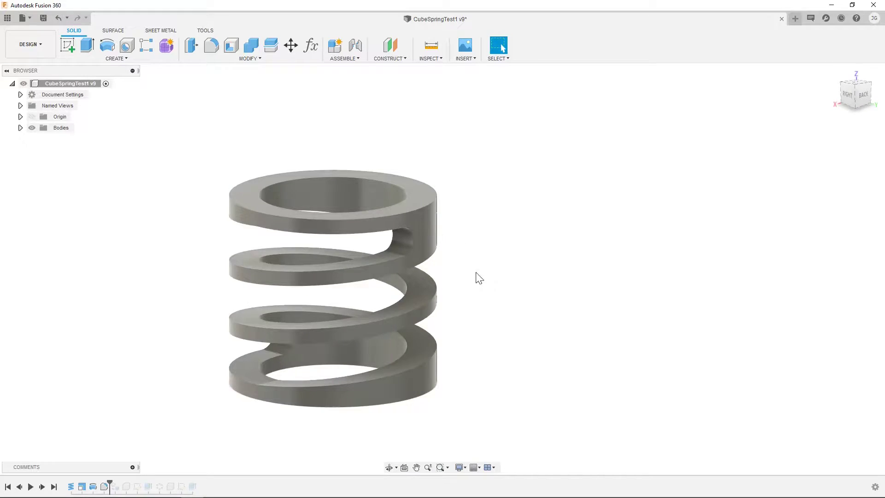
# Step: Step forward to add the translucent enforcer boxes and orbit to inspect them
pyautogui.click(46, 486)
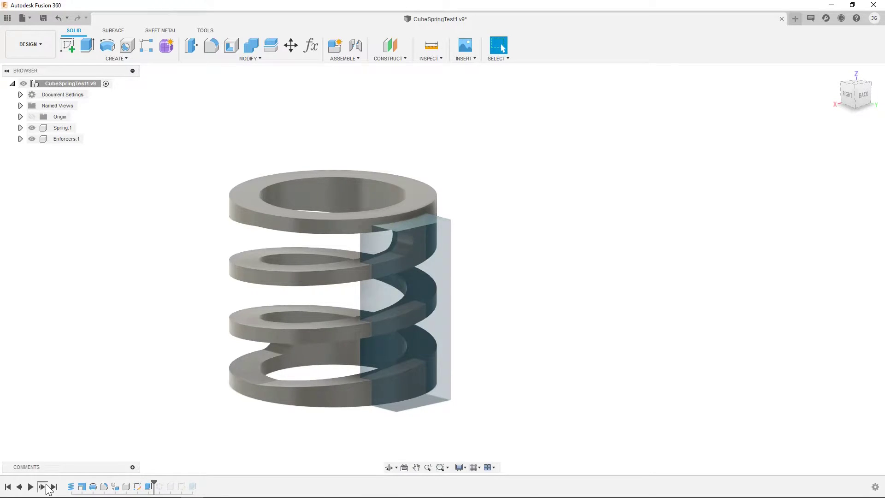
pyautogui.click(47, 486)
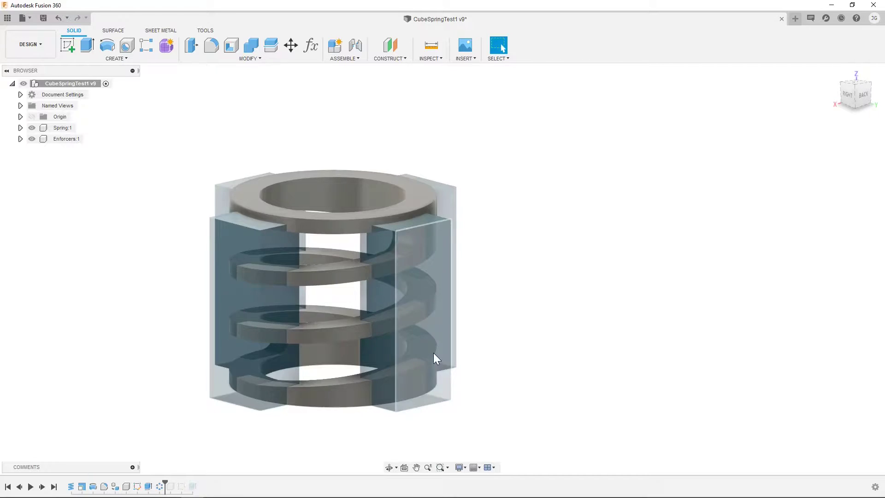
pyautogui.keyDown('shift'); pyautogui.moveTo(407, 289); pyautogui.dragTo(450, 314, button='middle'); pyautogui.keyUp('shift')
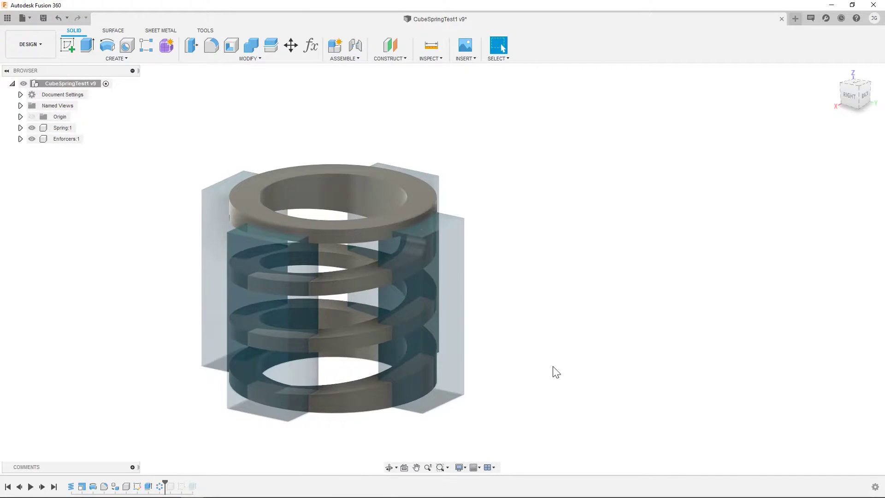
pyautogui.moveTo(553, 369)
pyautogui.keyDown('shift'); pyautogui.mouseDown(button='middle')
pyautogui.moveTo(547, 359)
pyautogui.moveTo(562, 361)
pyautogui.mouseUp(button='middle'); pyautogui.keyUp('shift')
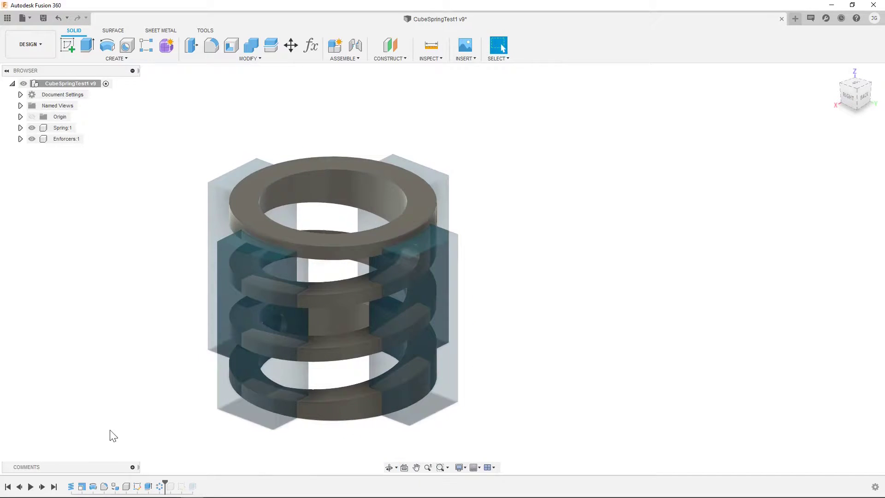
# Step: Step forward to add the red Blocker cylinder and orbit around the full assembly
pyautogui.click(42, 486)
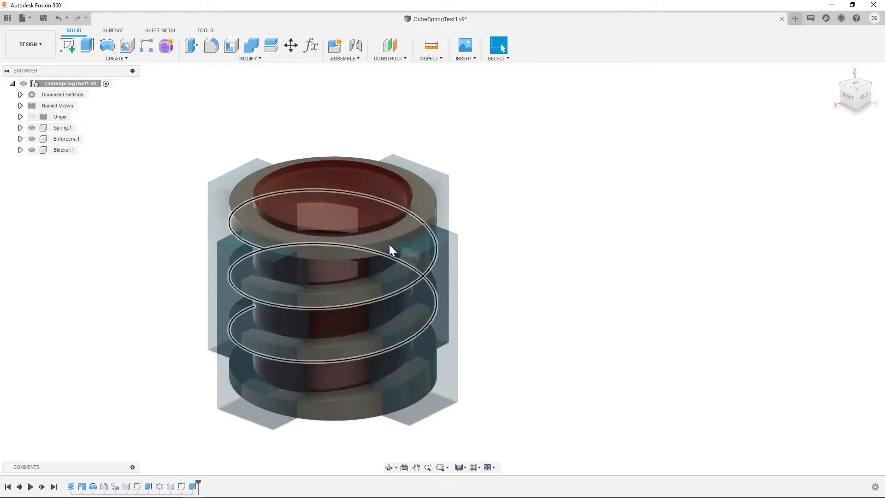
pyautogui.moveTo(527, 211)
pyautogui.keyDown('shift'); pyautogui.mouseDown(button='middle')
pyautogui.moveTo(534, 255)
pyautogui.moveTo(537, 192)
pyautogui.moveTo(537, 200)
pyautogui.mouseUp(button='middle'); pyautogui.keyUp('shift')
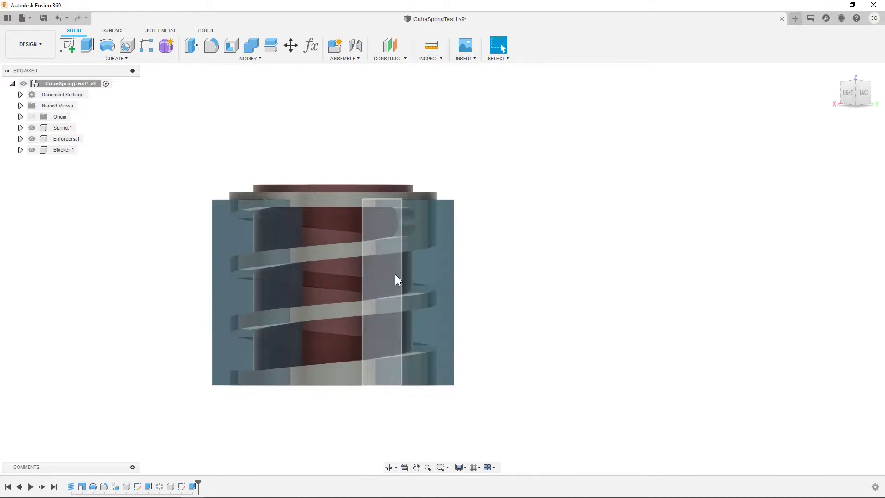
pyautogui.keyDown('shift'); pyautogui.moveTo(599, 310); pyautogui.dragTo(604, 333, button='middle'); pyautogui.keyUp('shift')
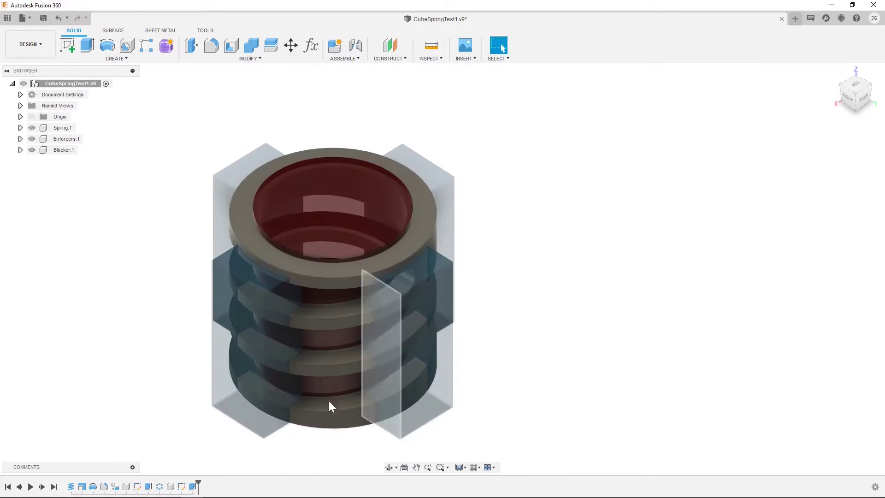
pyautogui.keyDown('shift'); pyautogui.moveTo(267, 284); pyautogui.dragTo(228, 262, button='middle'); pyautogui.keyUp('shift')
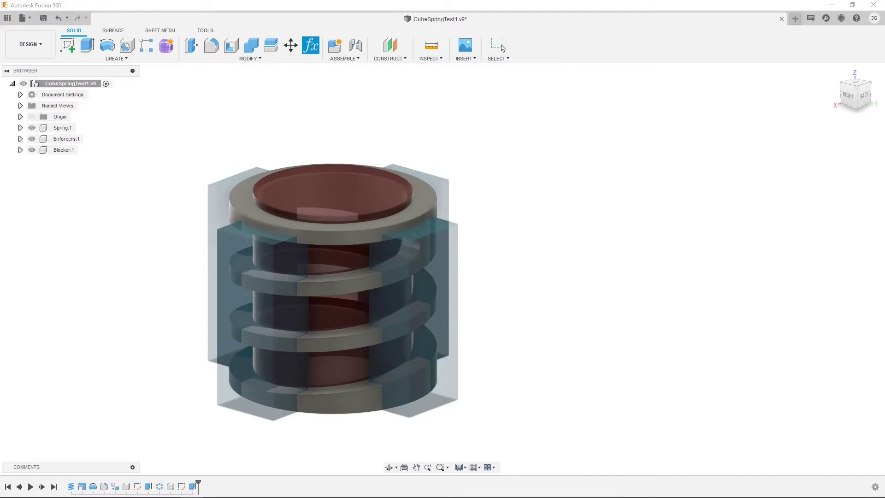
# Step: Set ID to 16 mm and Section_Height to 3 mm in Change Parameters
pyautogui.moveTo(502, 152); pyautogui.dragTo(635, 103)
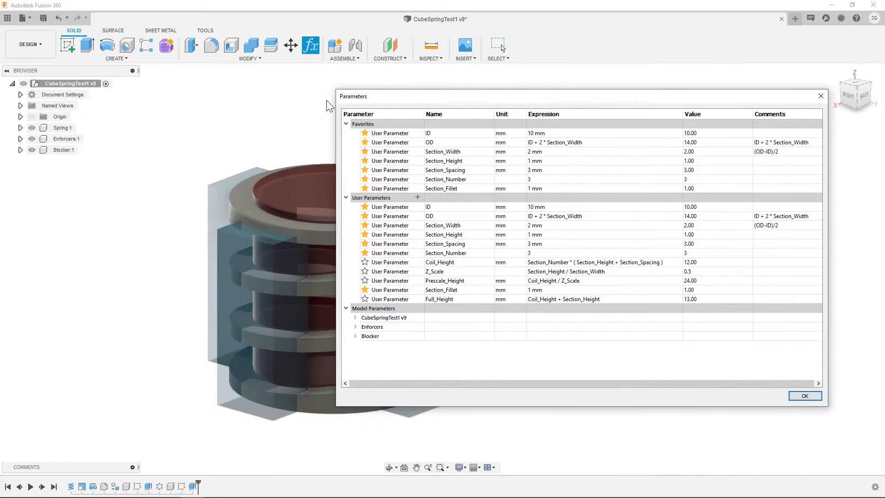
pyautogui.click(289, 59)
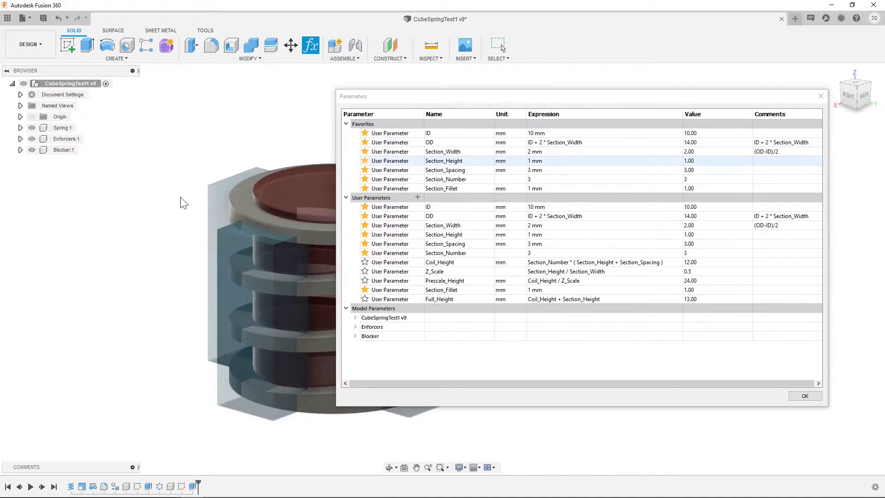
pyautogui.scroll(-3, 184, 200)
pyautogui.keyDown('shift'); pyautogui.moveTo(262, 258); pyautogui.dragTo(323, 208, button='middle'); pyautogui.keyUp('shift')
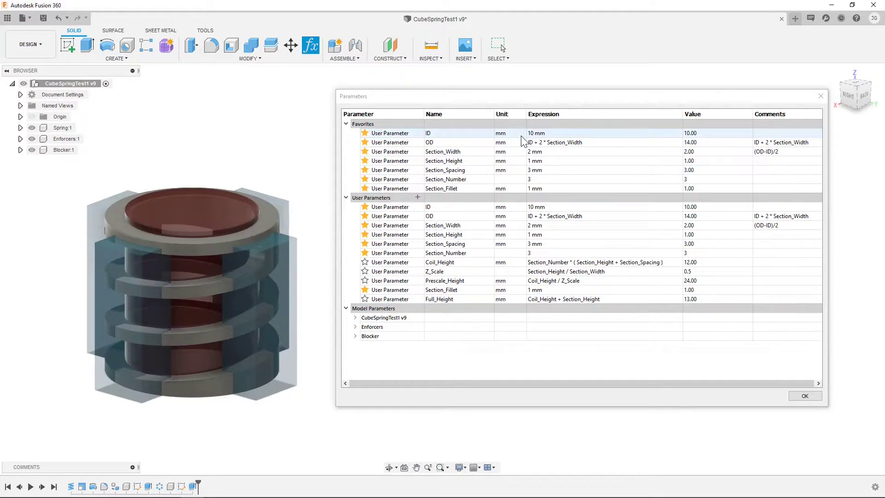
pyautogui.click(534, 133)
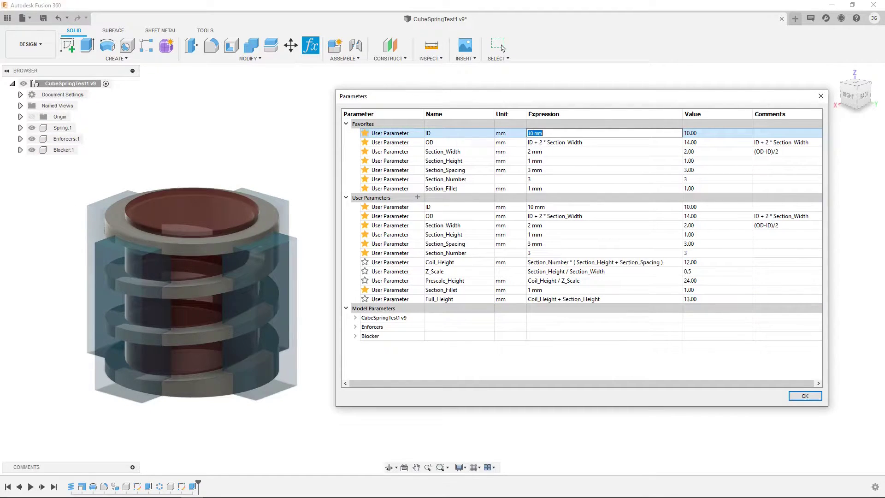
pyautogui.press('Return')
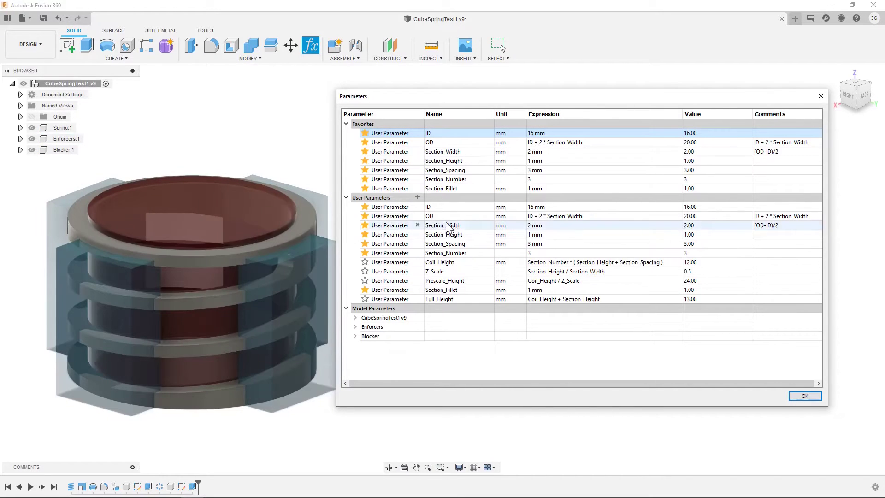
pyautogui.click(534, 160)
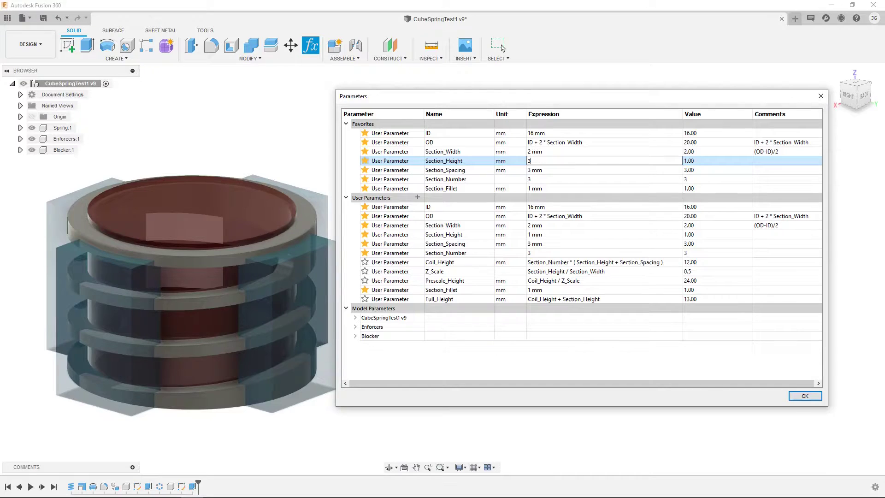
pyautogui.press('Return')
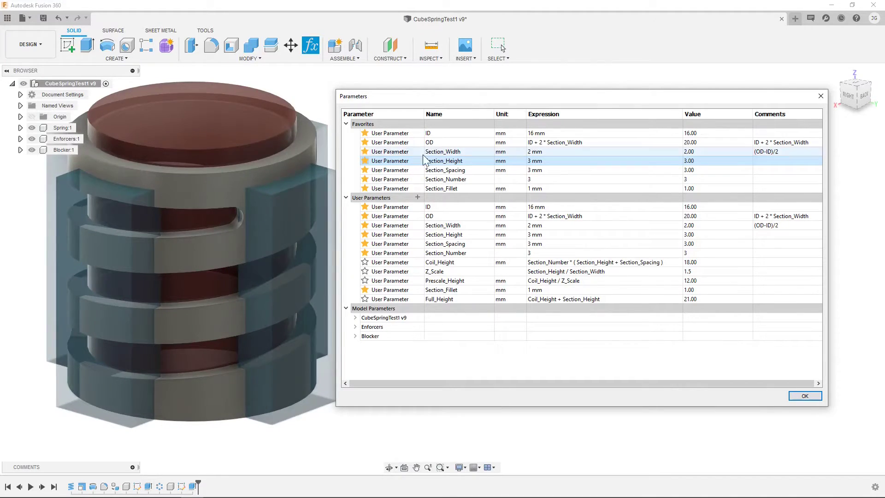
# Step: Inspect the spring body and helix path, then undo back before the last feature
pyautogui.click(193, 248)
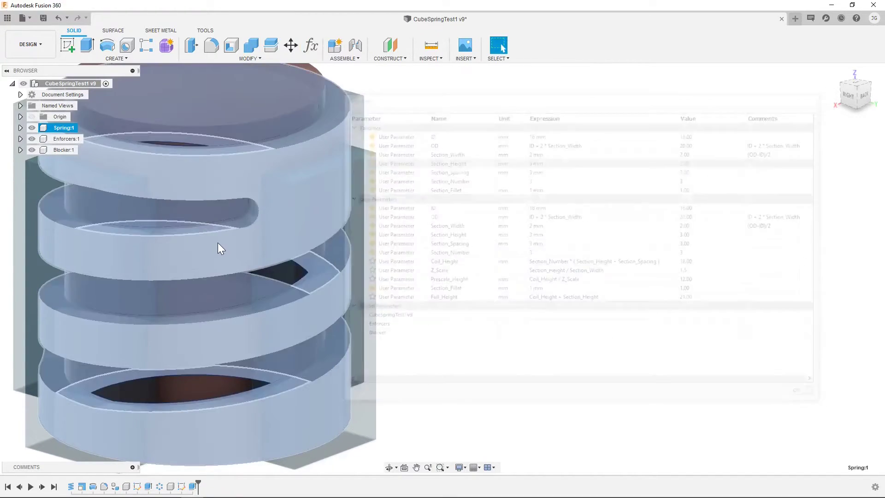
pyautogui.click(228, 229)
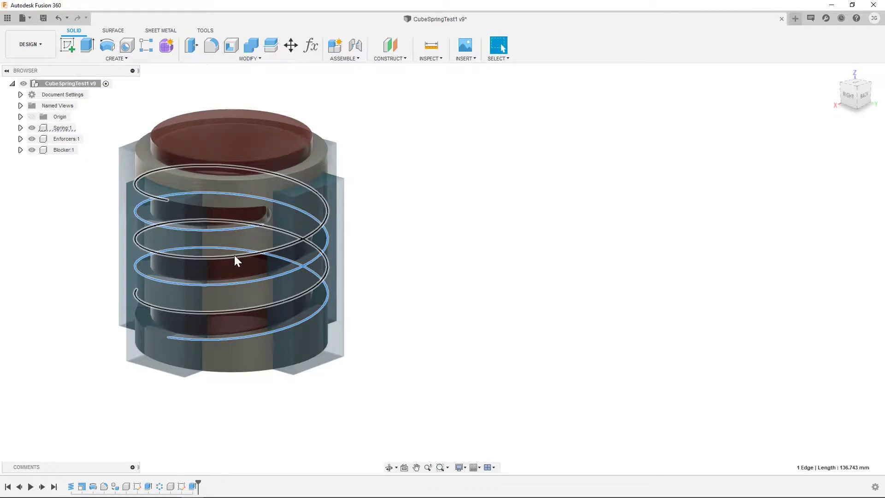
pyautogui.click(396, 281)
pyautogui.keyDown('shift'); pyautogui.moveTo(396, 281); pyautogui.dragTo(371, 283, button='middle'); pyautogui.keyUp('shift')
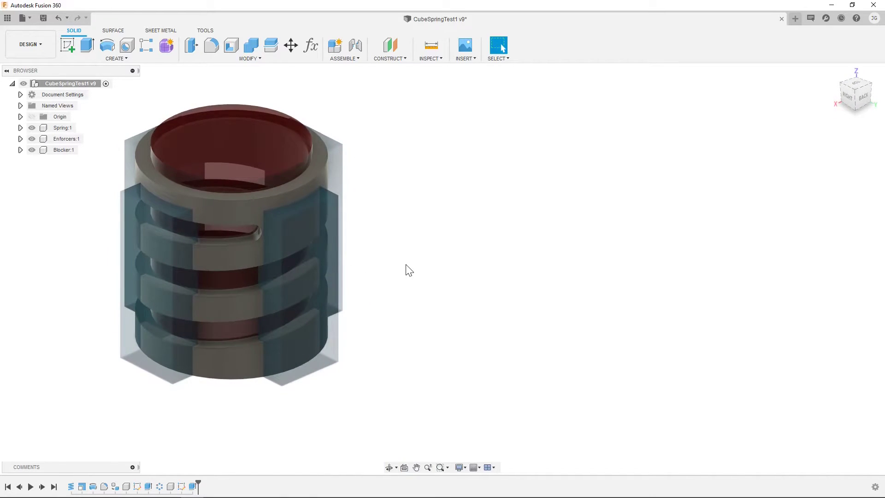
pyautogui.scroll(-2, 409, 270)
pyautogui.hotkey('ctrl', 'z')
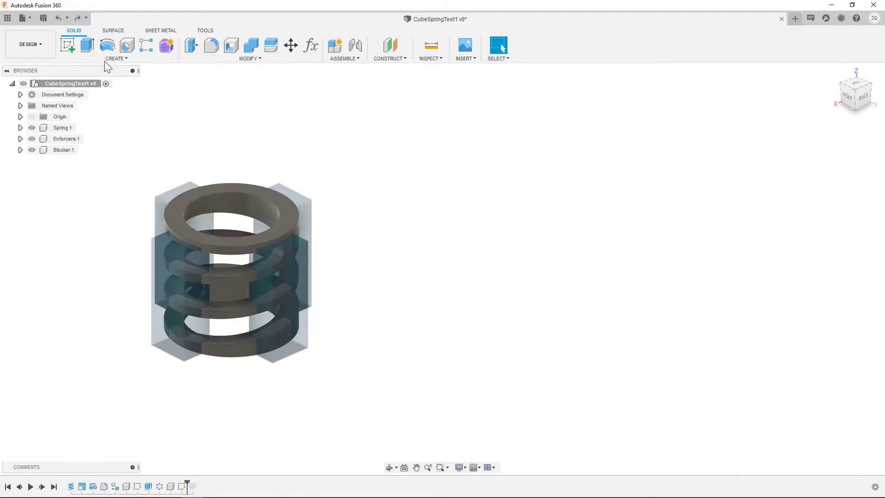
# Step: Redo the rolled-back feature and open the parameter table with Ctrl+Shift+P
pyautogui.click(79, 18)
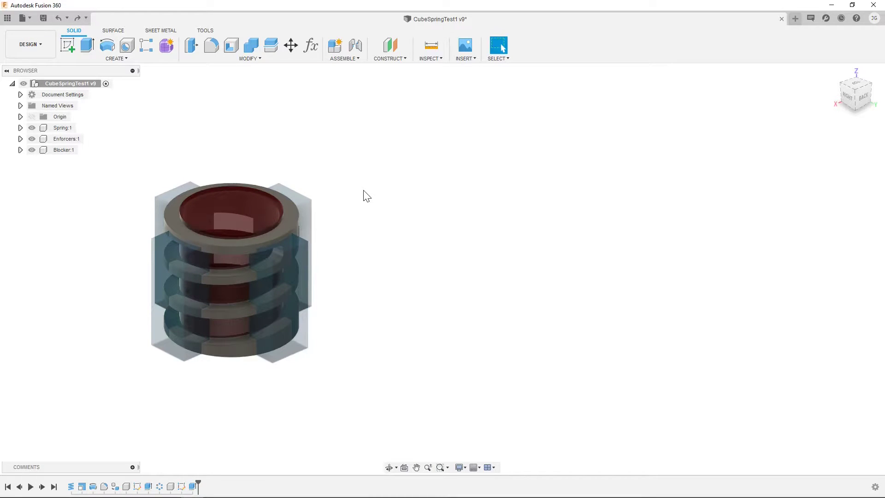
pyautogui.hotkey('ctrl', 'shift', 'p')
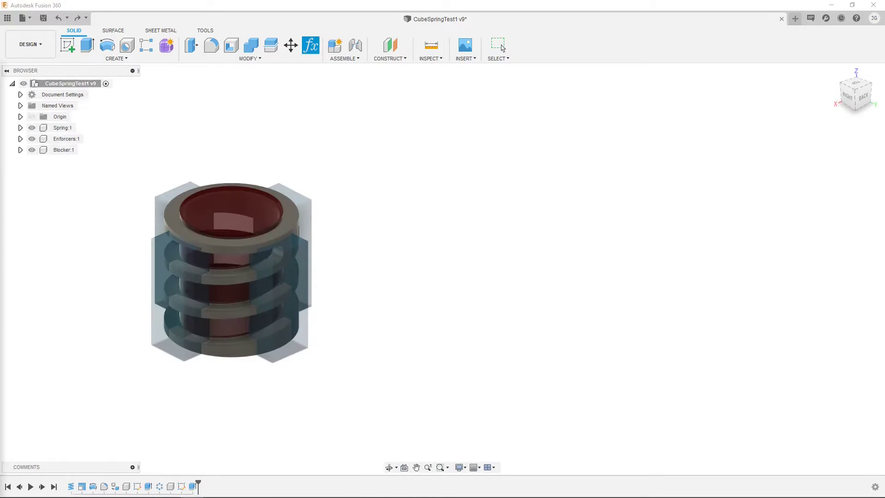
pyautogui.moveTo(563, 87); pyautogui.dragTo(648, 81)
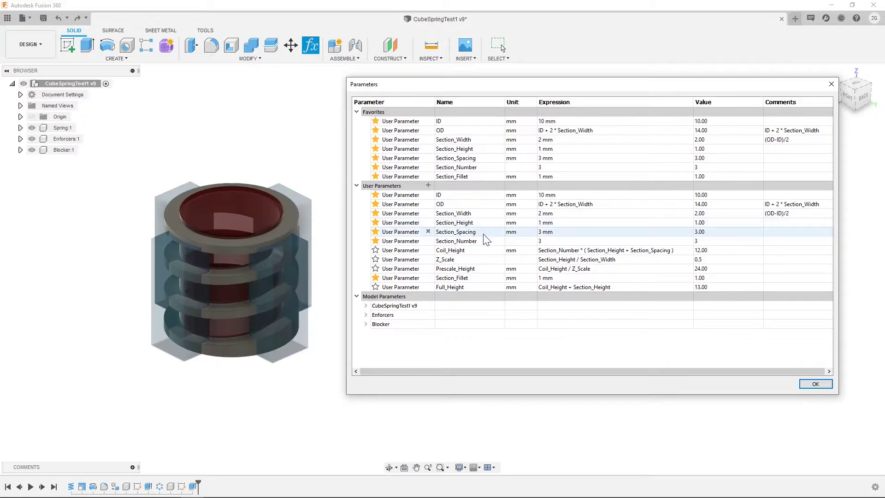
# Step: Try Section_Spacing values of 4 and 5 mm, then reset it to 3 mm
pyautogui.click(563, 232)
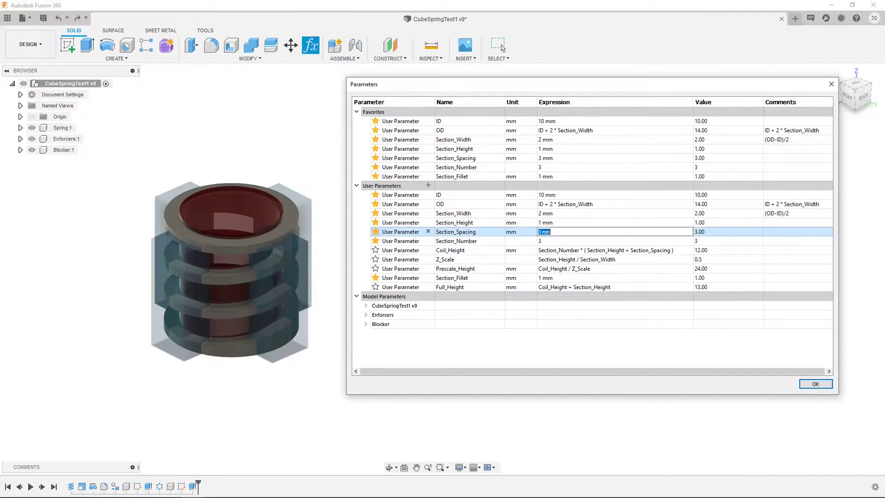
pyautogui.write('4')
pyautogui.press('Return')
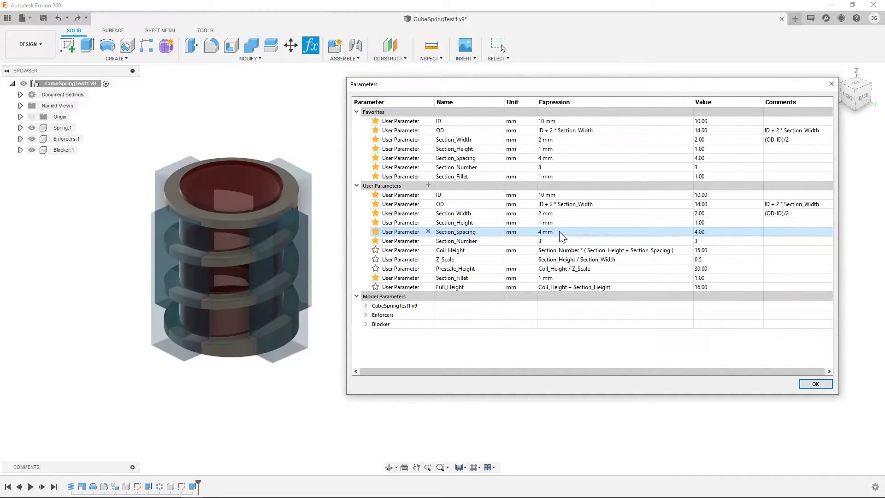
pyautogui.click(559, 231)
pyautogui.press('Return')
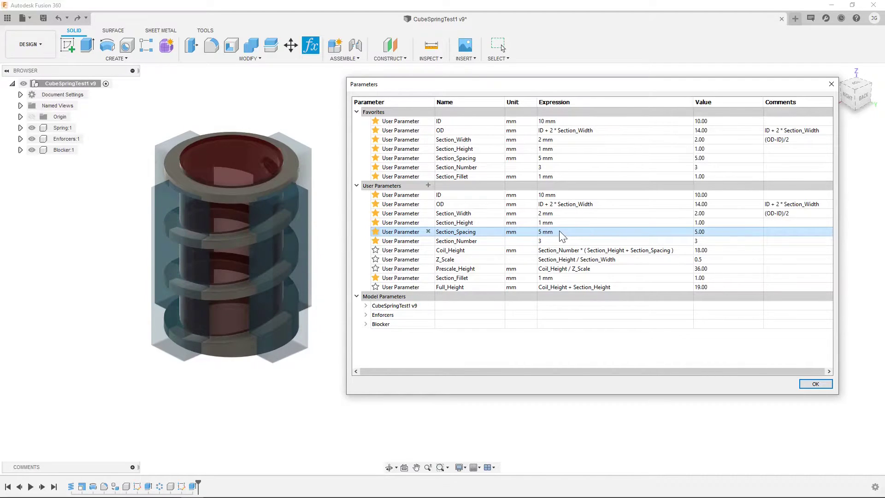
pyautogui.click(559, 231)
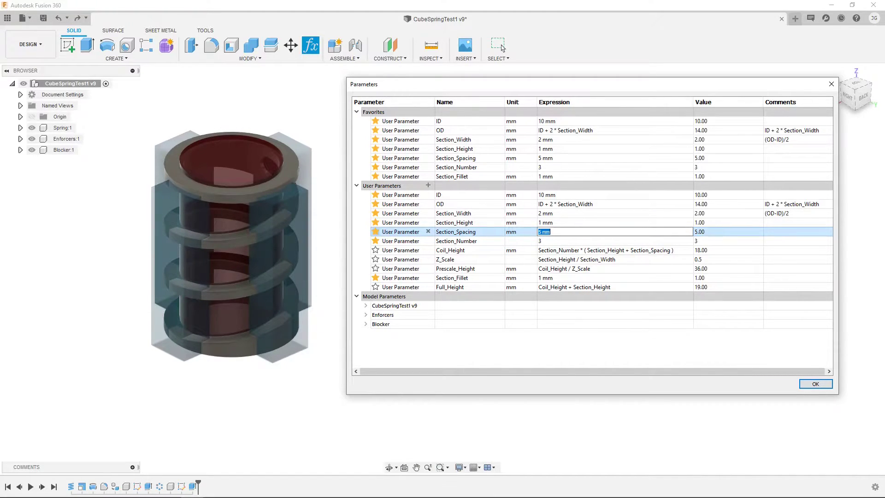
pyautogui.press('Return')
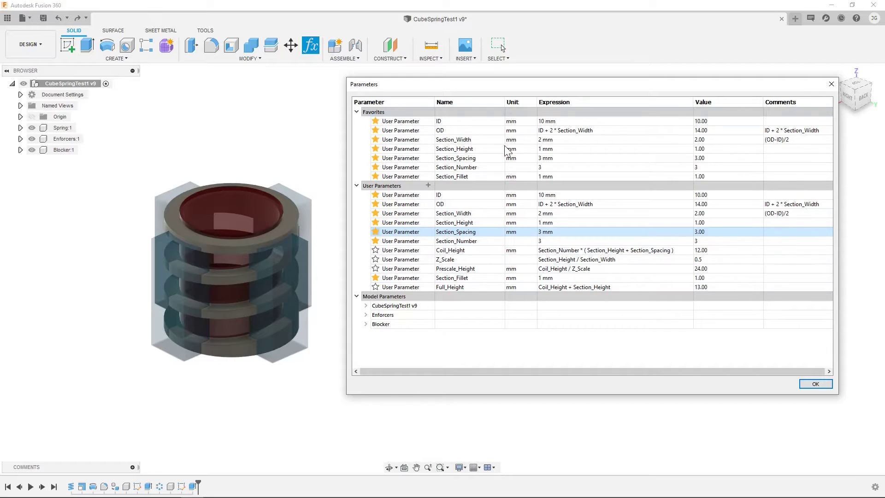
# Step: Try Section_Fillet values of 2 and 0.5 mm, then reset it to 1 mm
pyautogui.click(566, 177)
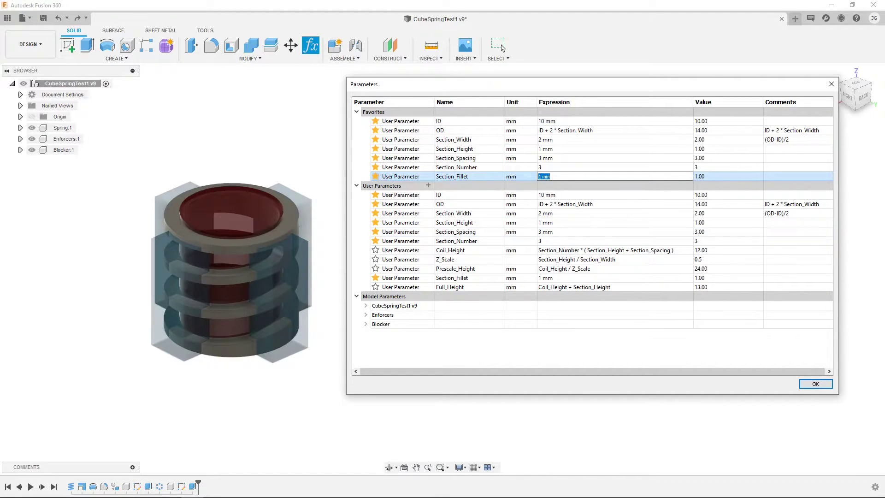
pyautogui.write('2')
pyautogui.press('Return')
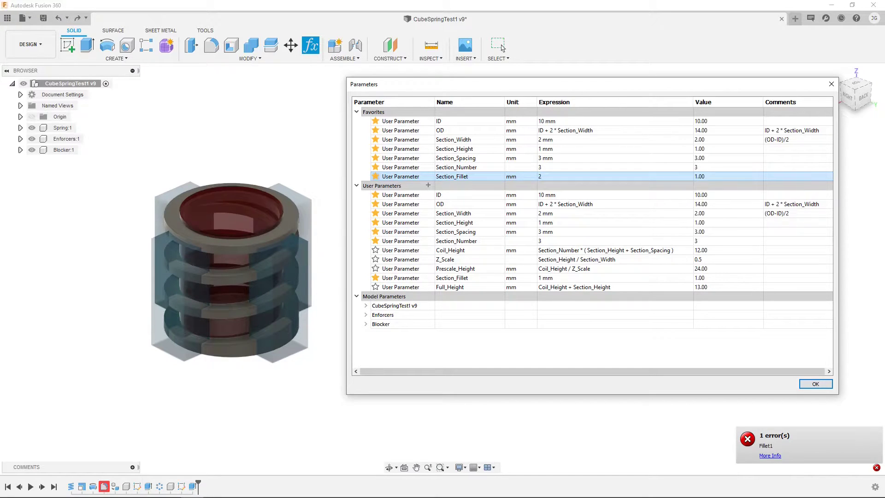
pyautogui.click(566, 177)
pyautogui.write('0.5 mm')
pyautogui.press('Return')
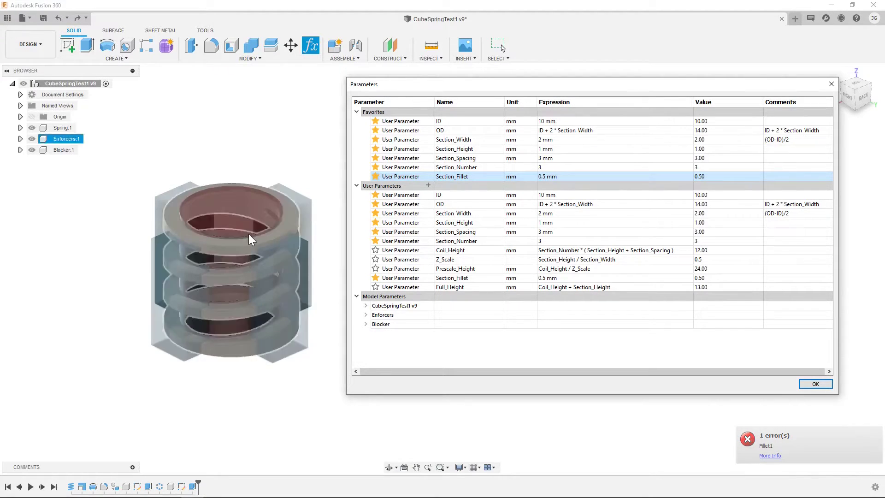
pyautogui.scroll(3, 249, 239)
pyautogui.click(566, 176)
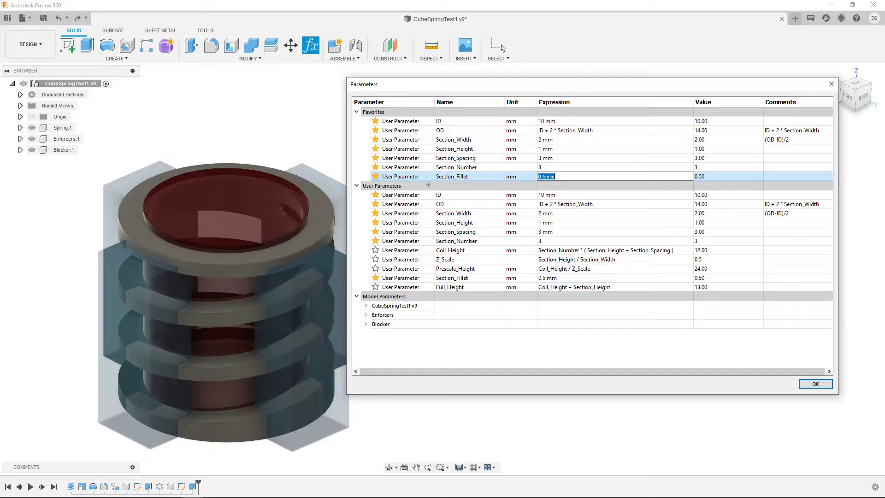
pyautogui.write('1')
pyautogui.press('Return')
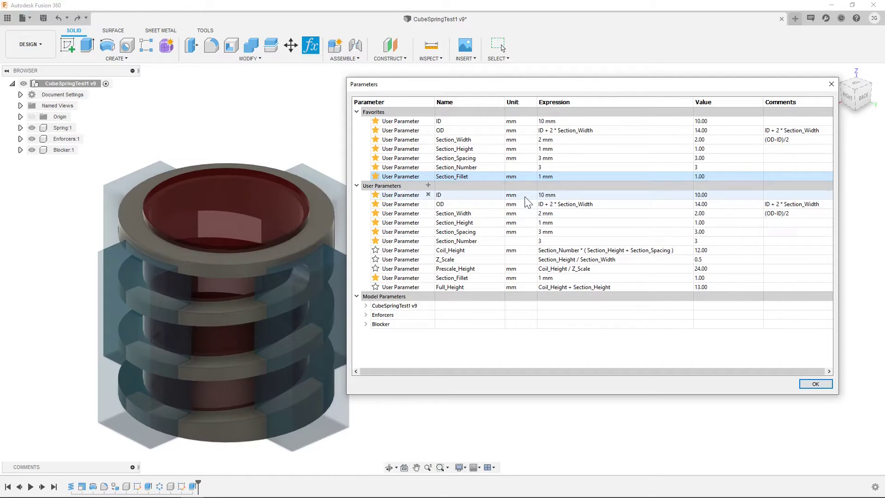
pyautogui.scroll(-2, 206, 270)
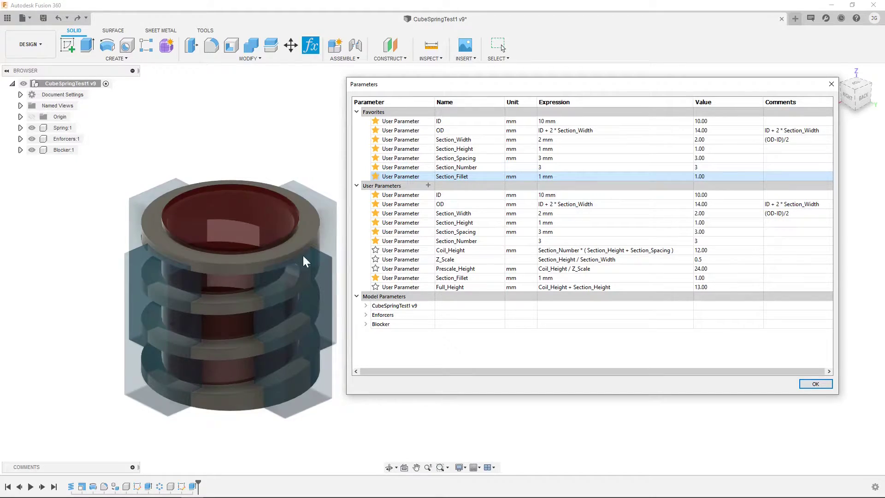
pyautogui.click(559, 168)
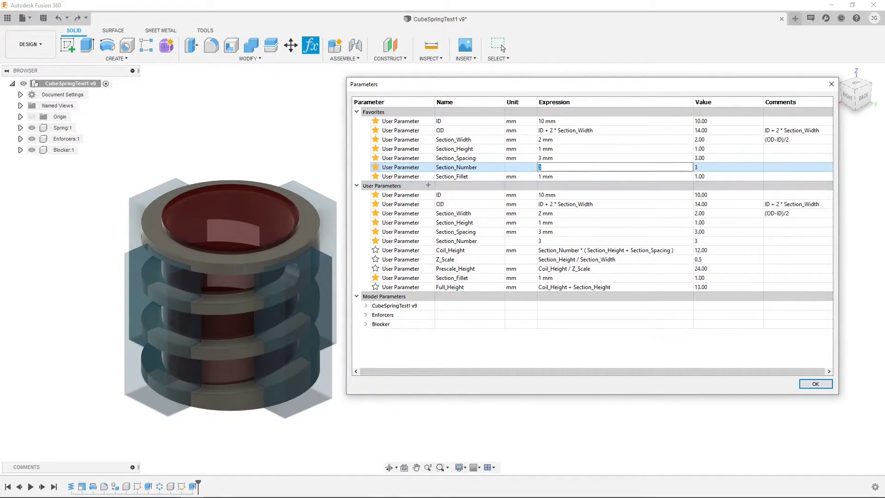
pyautogui.press('Return')
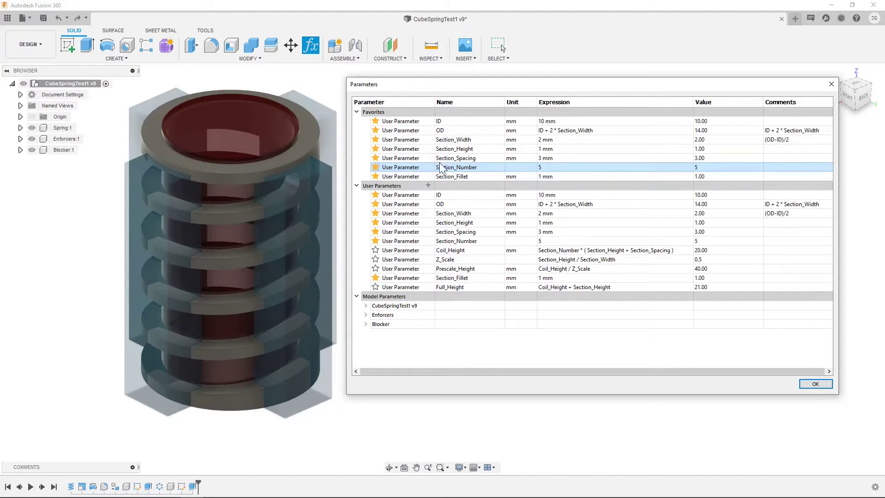
pyautogui.keyDown('shift'); pyautogui.moveTo(300, 249); pyautogui.dragTo(315, 263, button='middle'); pyautogui.keyUp('shift')
pyautogui.doubleClick(576, 166)
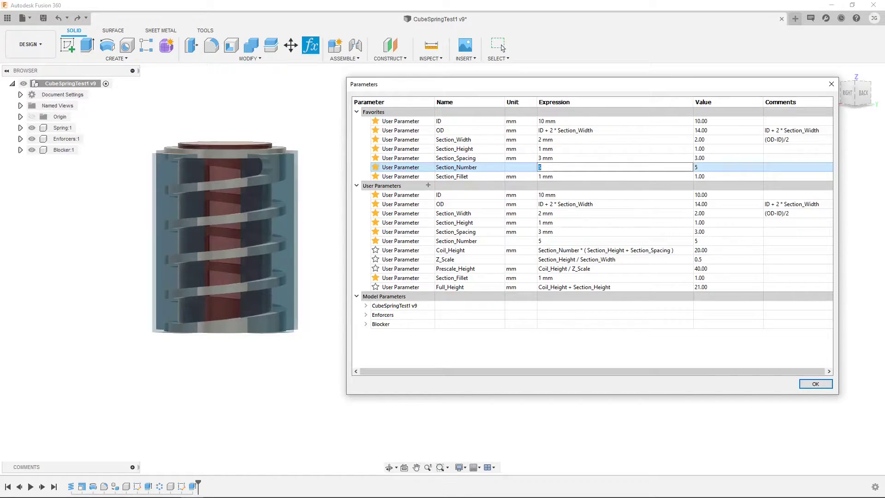
pyautogui.press('Return')
pyautogui.keyDown('shift'); pyautogui.moveTo(293, 352); pyautogui.dragTo(296, 297, button='middle'); pyautogui.keyUp('shift')
pyautogui.doubleClick(587, 149)
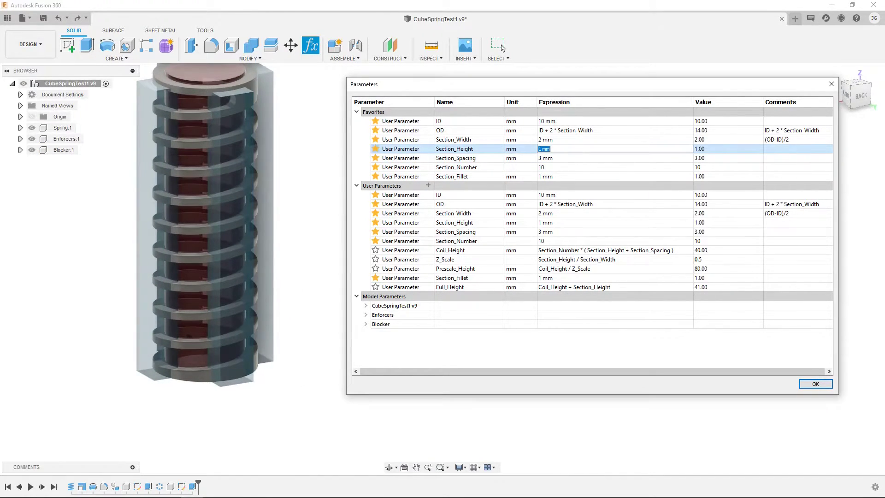
pyautogui.write('2')
pyautogui.press('Return')
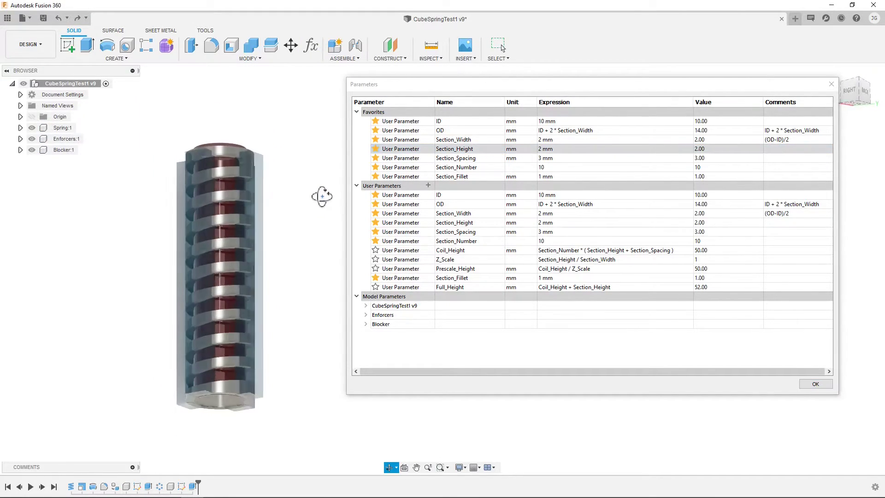
pyautogui.click(566, 150)
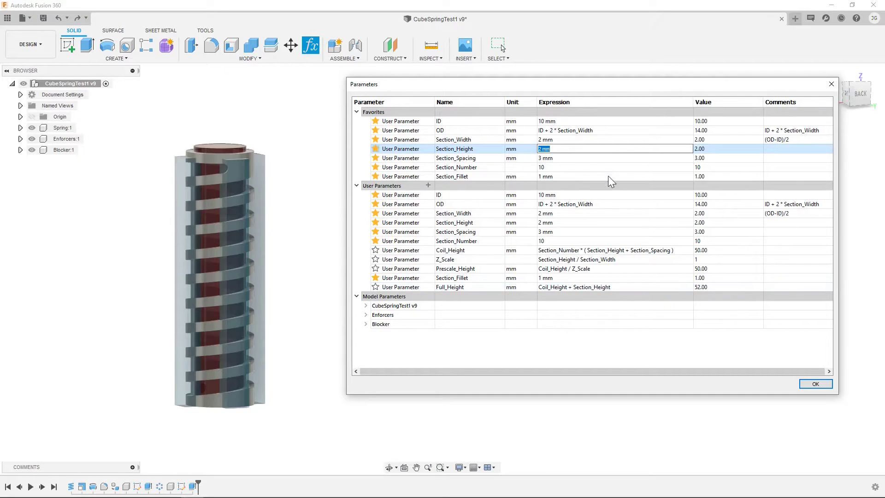
pyautogui.click(560, 159)
pyautogui.doubleClick(560, 159)
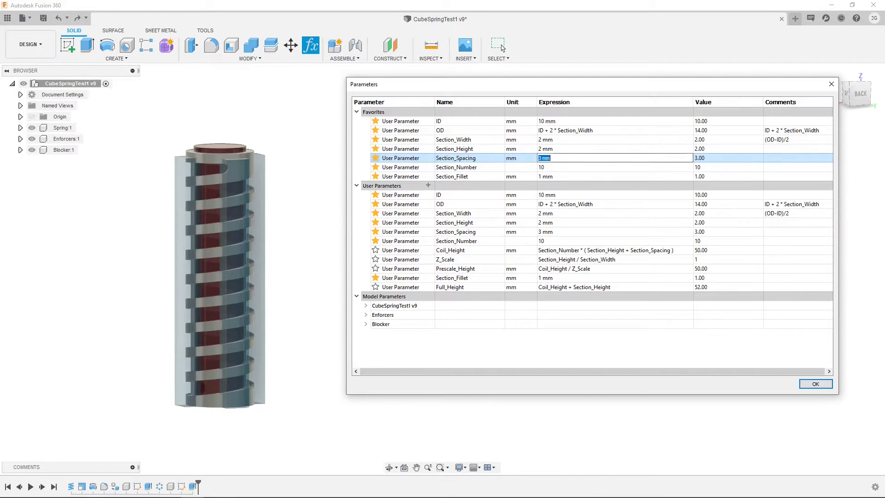
# Step: Commit 2 mm Section_Spacing and set Section_Fillet to 0.5 mm
pyautogui.press('Return')
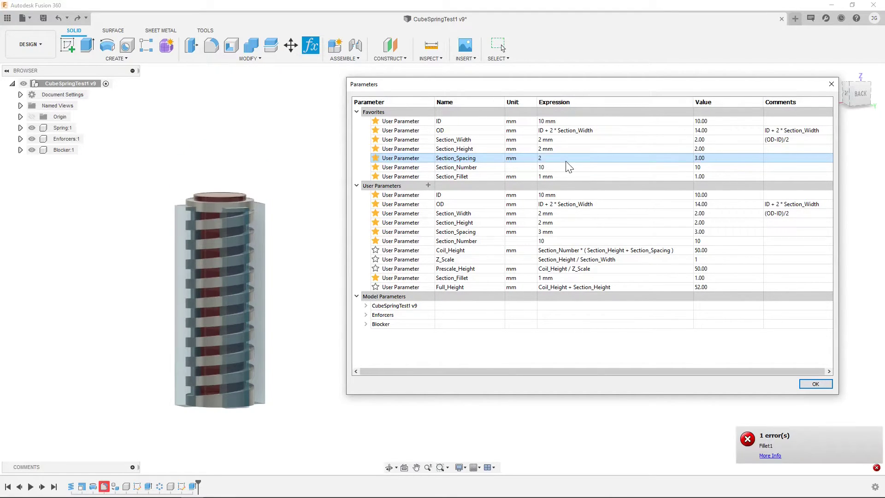
pyautogui.scroll(10, 286, 217)
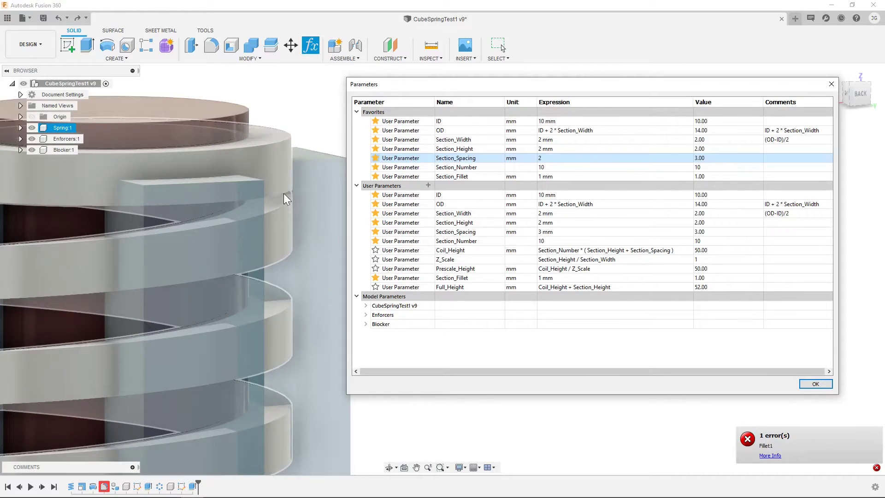
pyautogui.scroll(-10, 286, 217)
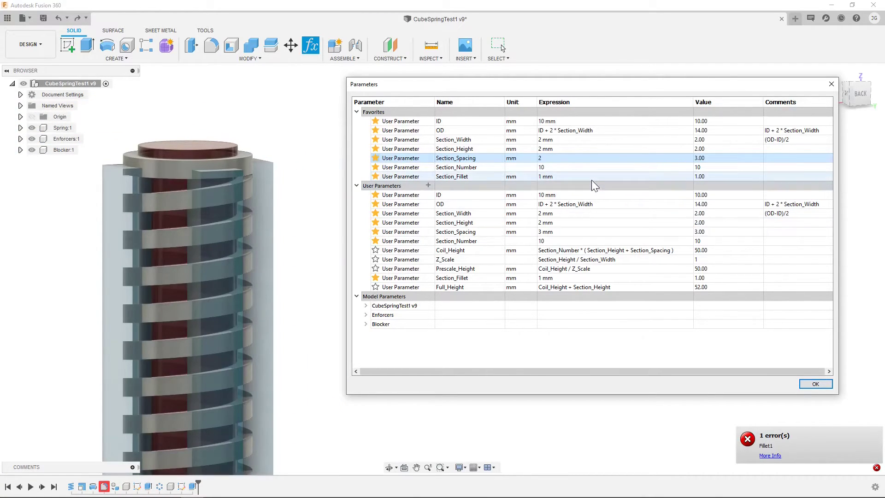
pyautogui.doubleClick(560, 177)
pyautogui.write('.5')
pyautogui.press('Return')
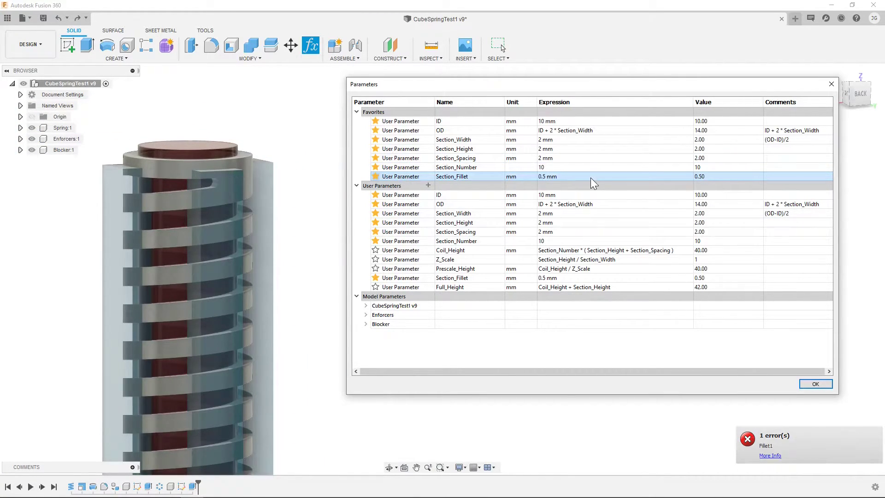
# Step: Set Section_Number to 5 coils
pyautogui.moveTo(286, 220)
pyautogui.keyDown('shift'); pyautogui.mouseDown(button='middle')
pyautogui.moveTo(305, 220)
pyautogui.moveTo(278, 221)
pyautogui.mouseUp(button='middle'); pyautogui.keyUp('shift')
pyautogui.doubleClick(552, 167)
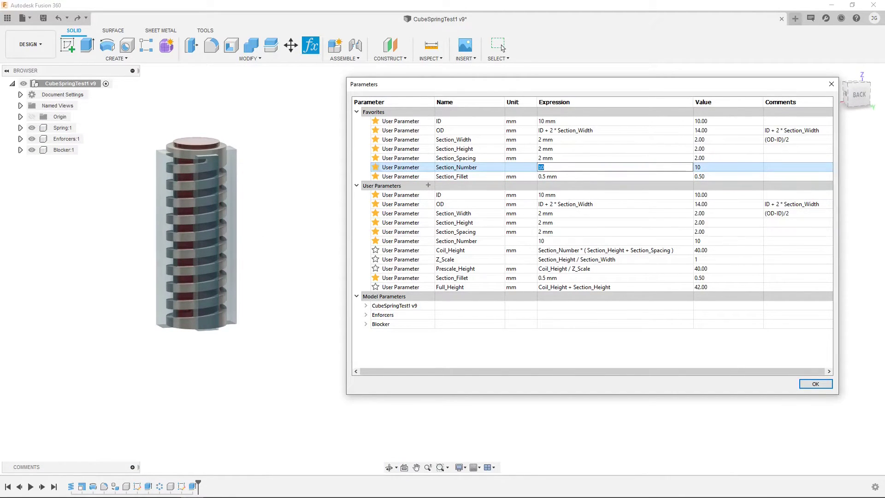
pyautogui.write('5')
pyautogui.press('Return')
pyautogui.scroll(5, 142, 280)
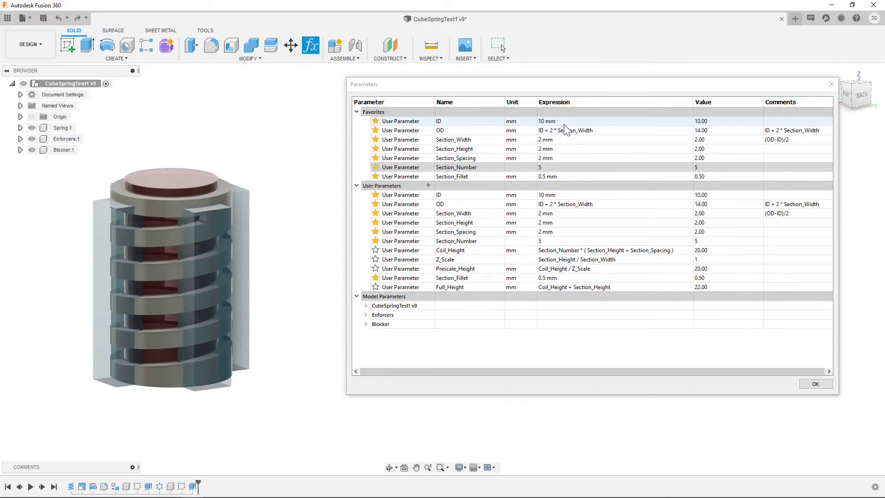
pyautogui.doubleClick(461, 123)
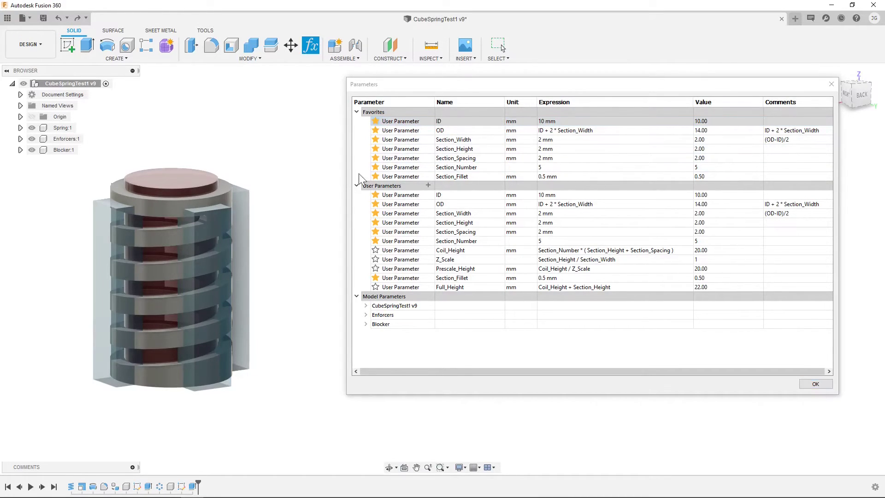
# Step: Close the parameter table, redo the rolled-back coil feature, and orbit the five-coil spring
pyautogui.press('Return')
pyautogui.keyDown('shift'); pyautogui.moveTo(429, 212); pyautogui.dragTo(421, 233, button='middle'); pyautogui.keyUp('shift')
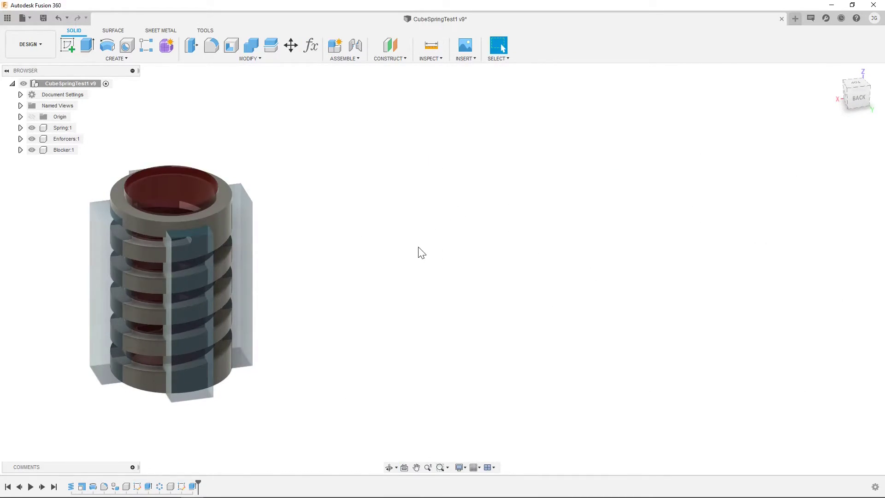
pyautogui.scroll(-3, 415, 250)
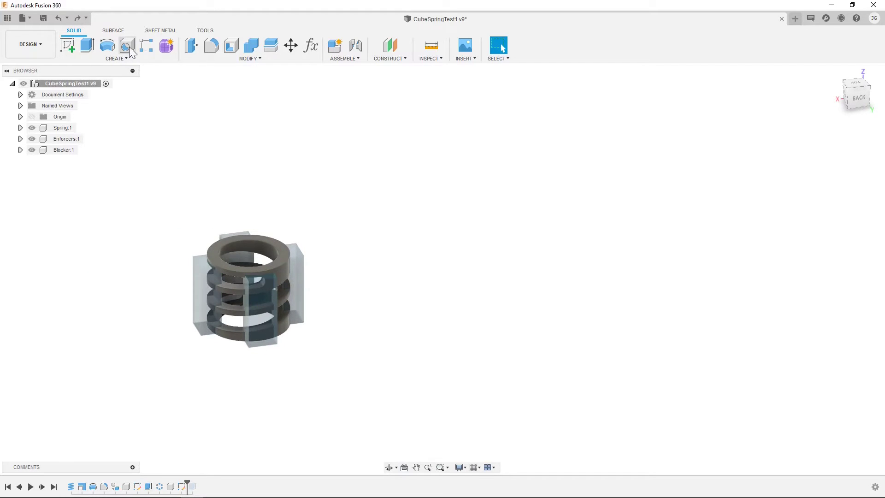
pyautogui.click(77, 17)
pyautogui.scroll(5, 421, 278)
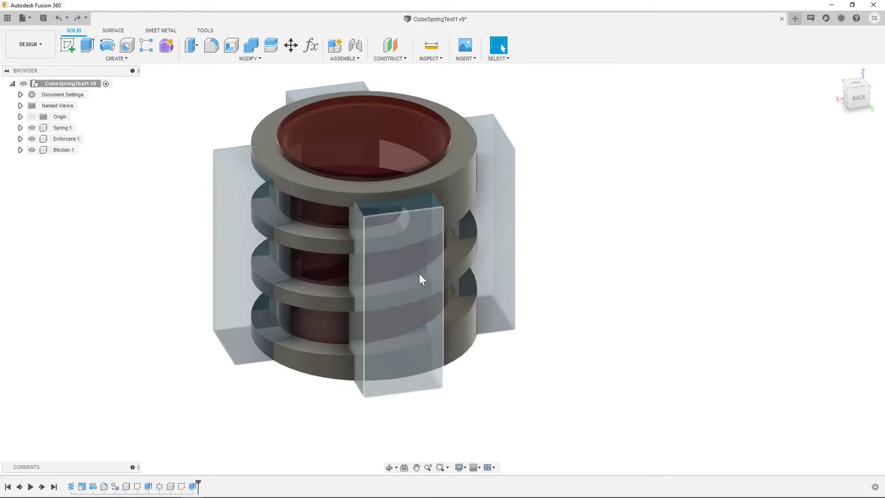
pyautogui.scroll(-3, 420, 276)
pyautogui.keyDown('shift'); pyautogui.moveTo(377, 230); pyautogui.dragTo(522, 97, button='middle'); pyautogui.keyUp('shift')
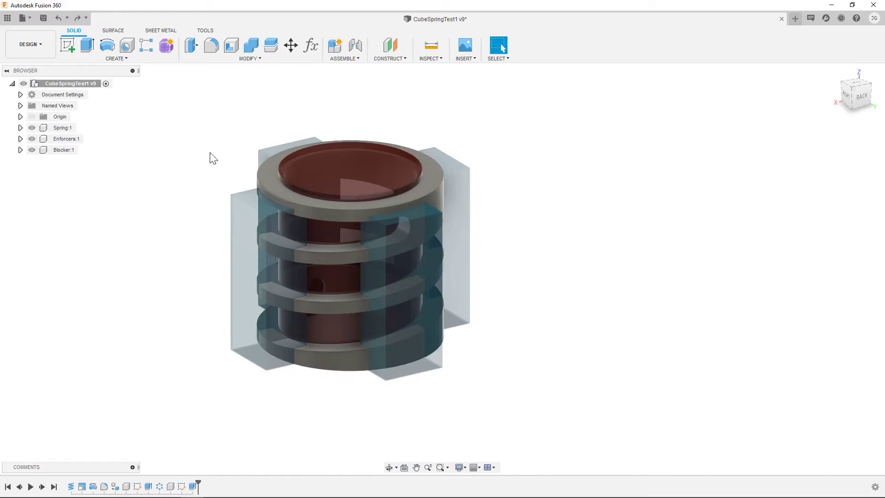
# Step: Send the Spring:1 body to PrusaSlicer with the 3D Print command
pyautogui.press('s')
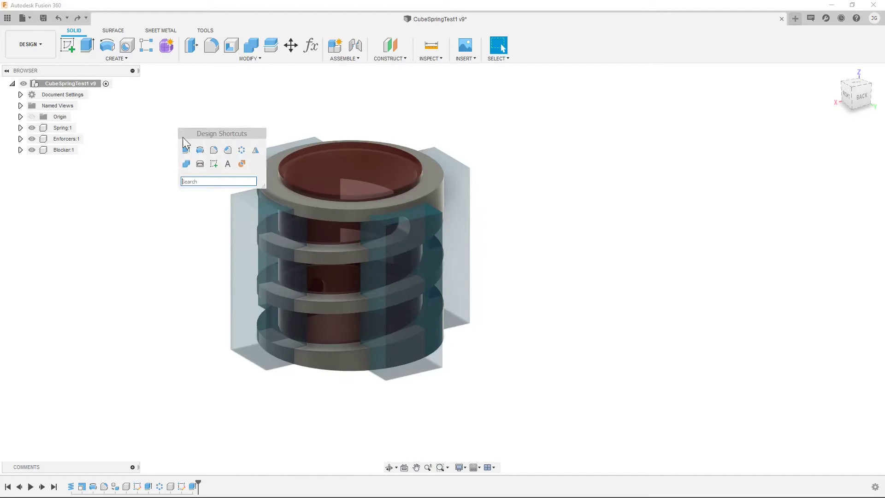
pyautogui.click(199, 163)
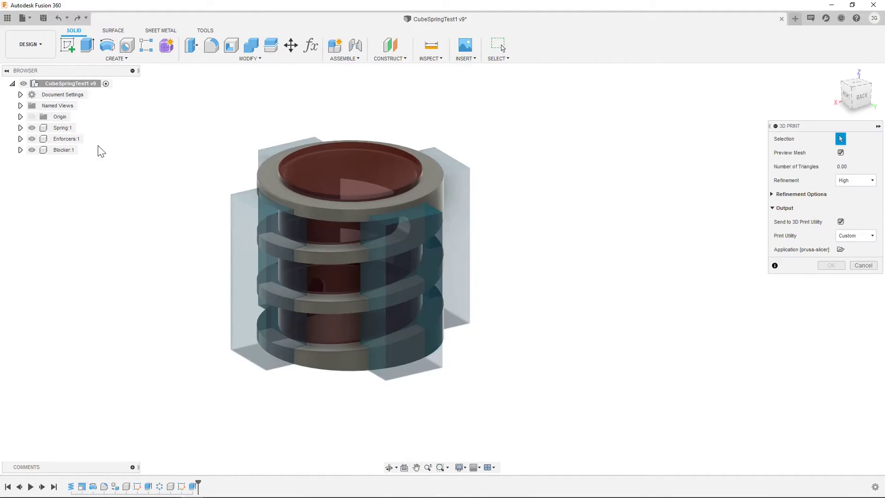
pyautogui.click(102, 130)
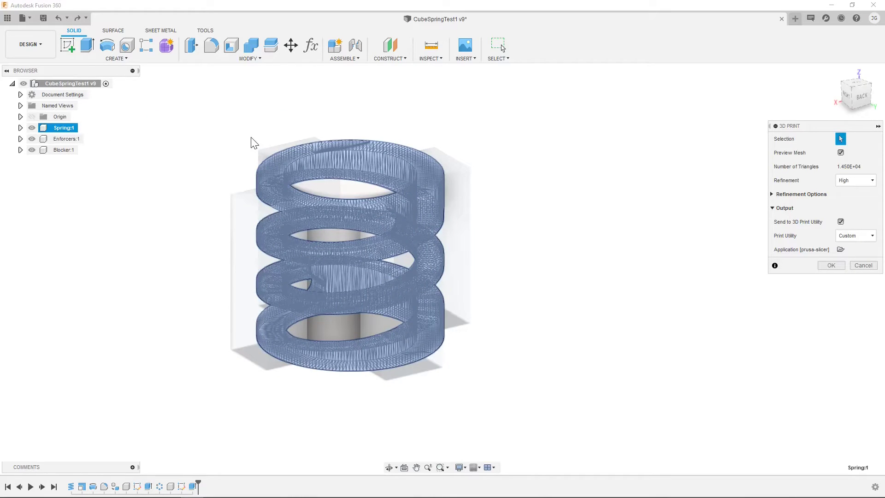
pyautogui.press('Escape')
# Step: Repeat 3D Print to send the Enforcers:1 body to the slicer
pyautogui.rightClick(155, 131)
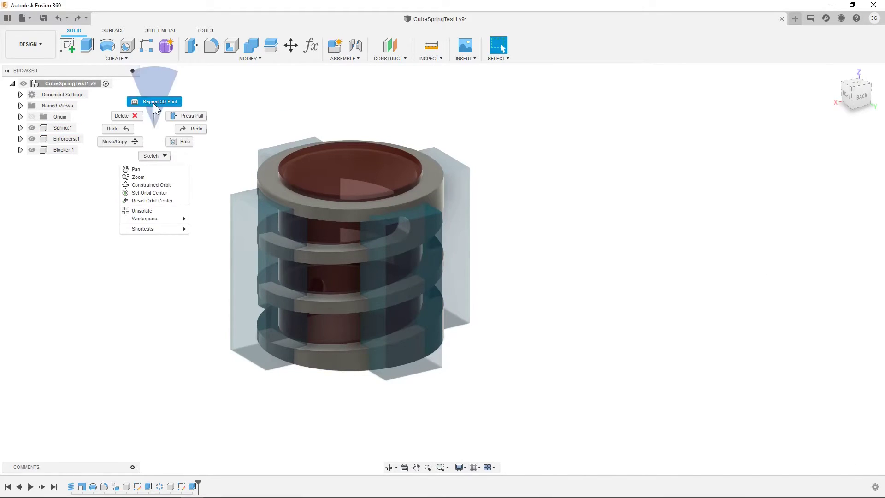
pyautogui.click(154, 102)
pyautogui.click(76, 139)
pyautogui.keyDown('shift'); pyautogui.moveTo(216, 244); pyautogui.dragTo(246, 213, button='middle'); pyautogui.keyUp('shift')
pyautogui.press('Escape')
# Step: Repeat 3D Print to send the Blocker:1 body to the slicer
pyautogui.rightClick(131, 162)
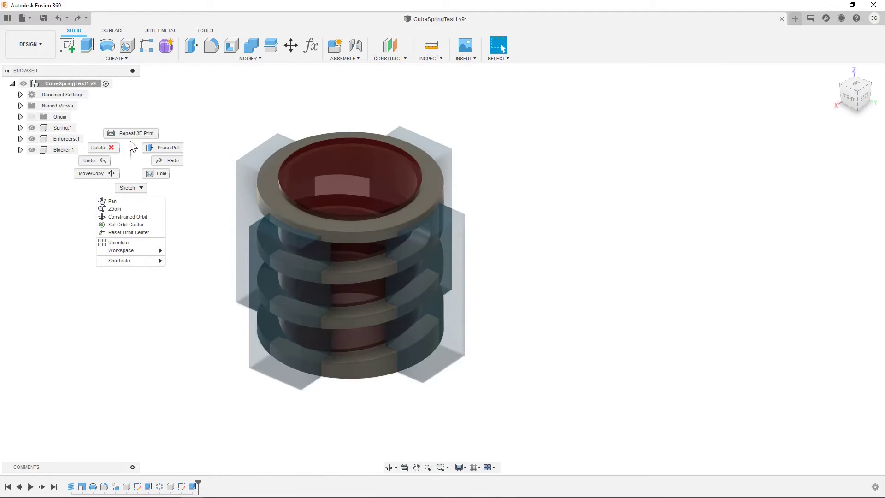
pyautogui.click(135, 133)
pyautogui.click(67, 150)
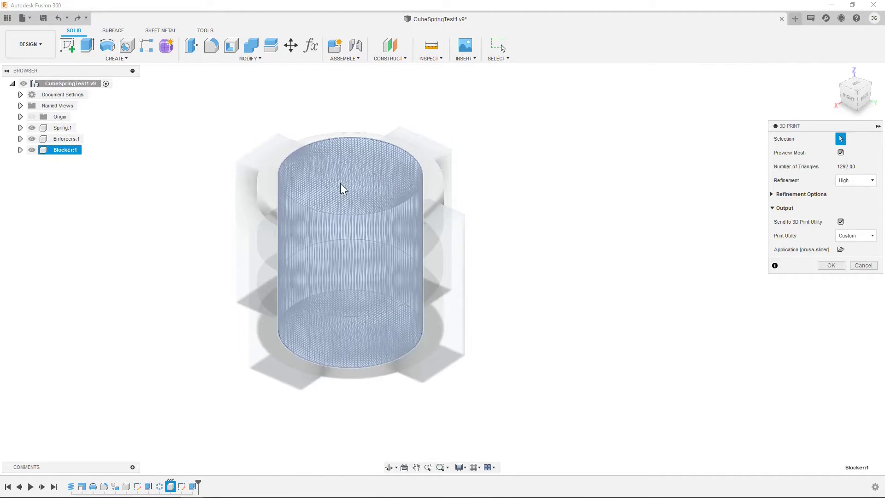
pyautogui.press('Escape')
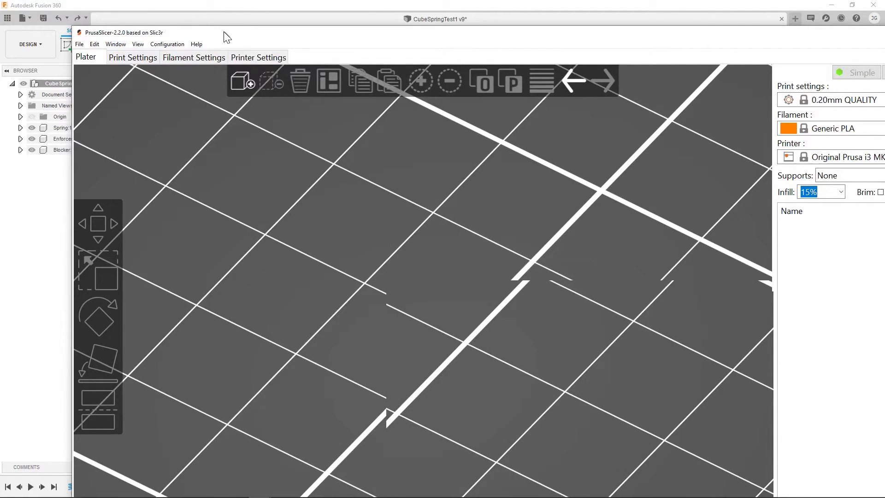
# Step: Shrink and centre the PrusaSlicer window, then place Spring.stl on the MK3S bed
pyautogui.moveTo(223, 32); pyautogui.dragTo(217, 74)
pyautogui.moveTo(69, 69); pyautogui.dragTo(409, 329)
pyautogui.moveTo(610, 343); pyautogui.dragTo(288, 66)
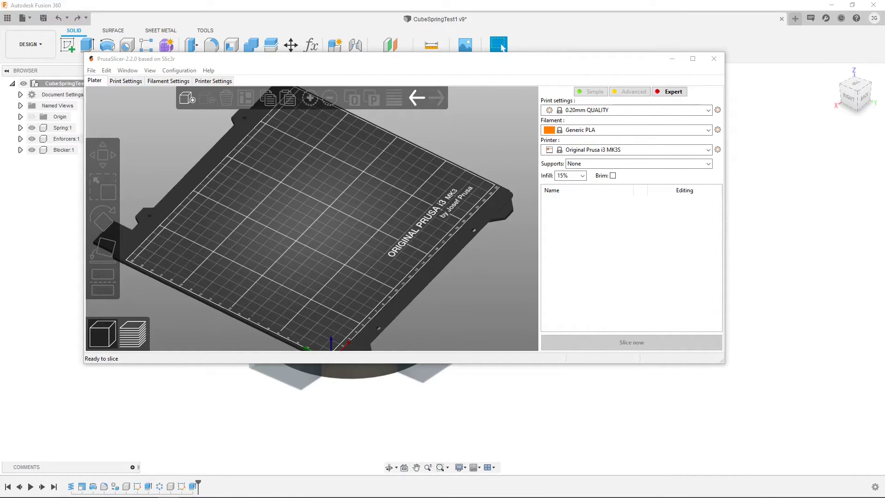
pyautogui.moveTo(217, 274); pyautogui.dragTo(330, 279)
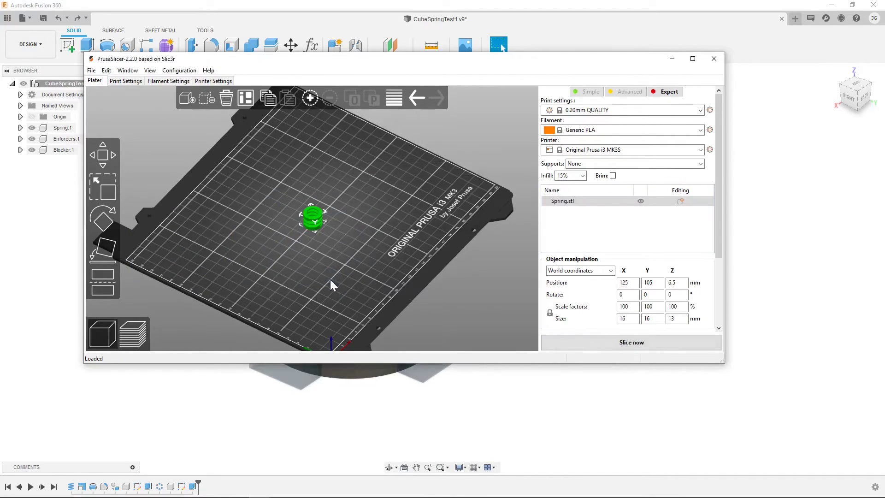
pyautogui.click(683, 202)
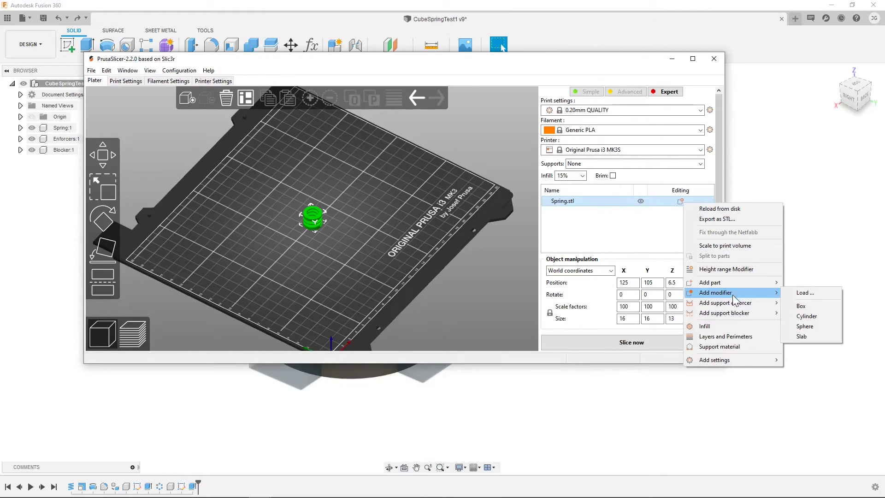
# Step: Load Enforcers.stl as a support enforcer on Spring.stl and return to the isometric view
pyautogui.moveTo(734, 302)
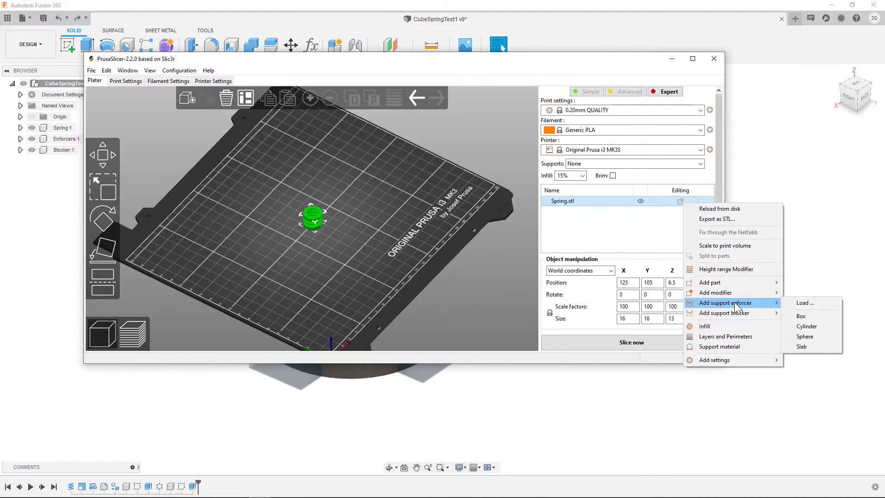
pyautogui.click(798, 303)
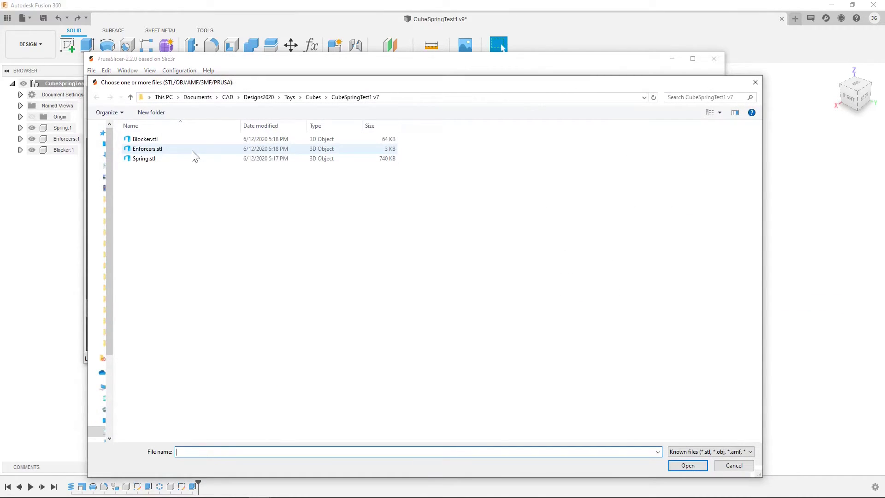
pyautogui.click(191, 149)
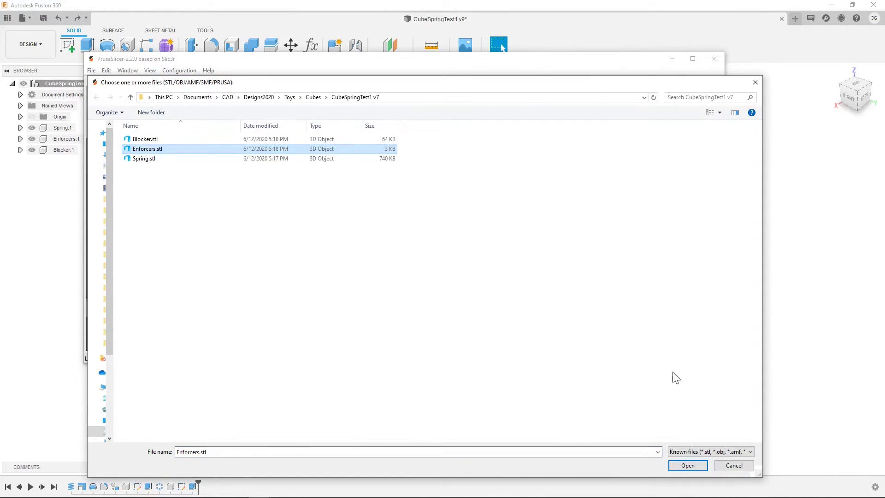
pyautogui.click(688, 465)
pyautogui.scroll(5, 304, 224)
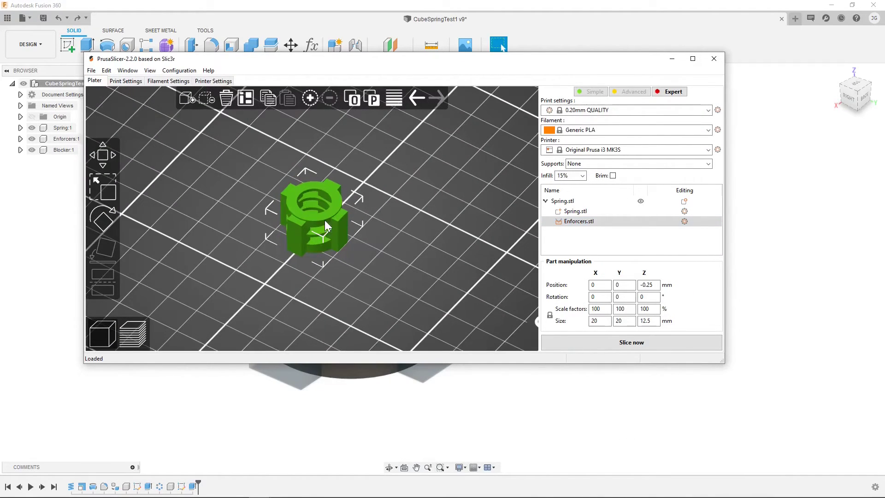
pyautogui.press('0')
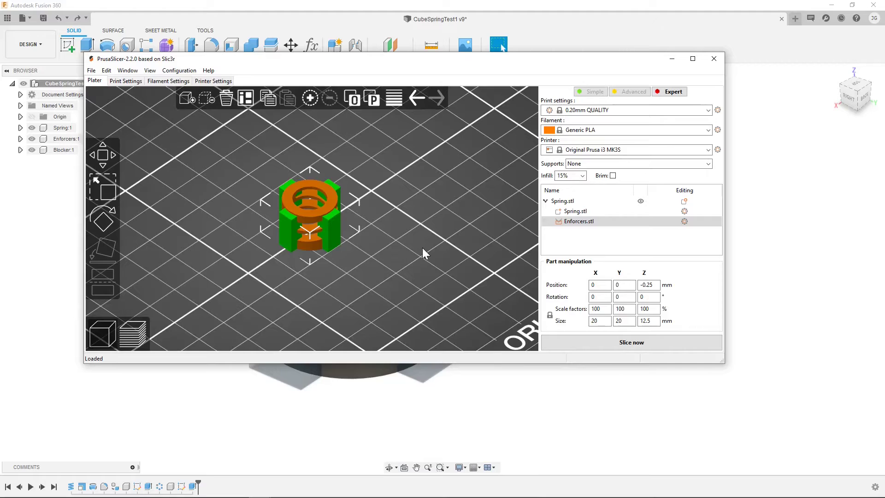
pyautogui.click(422, 247)
pyautogui.moveTo(562, 62); pyautogui.dragTo(592, 65)
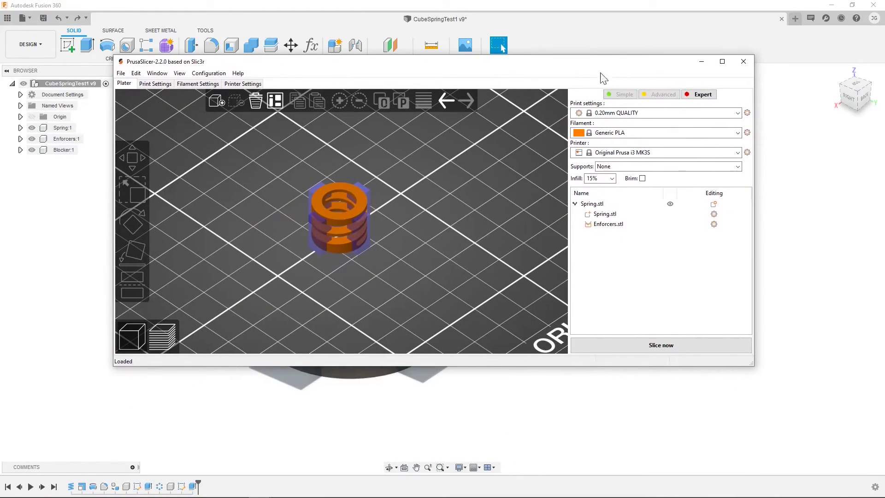
# Step: Load Blocker.stl as a support blocker on Spring.stl
pyautogui.click(713, 204)
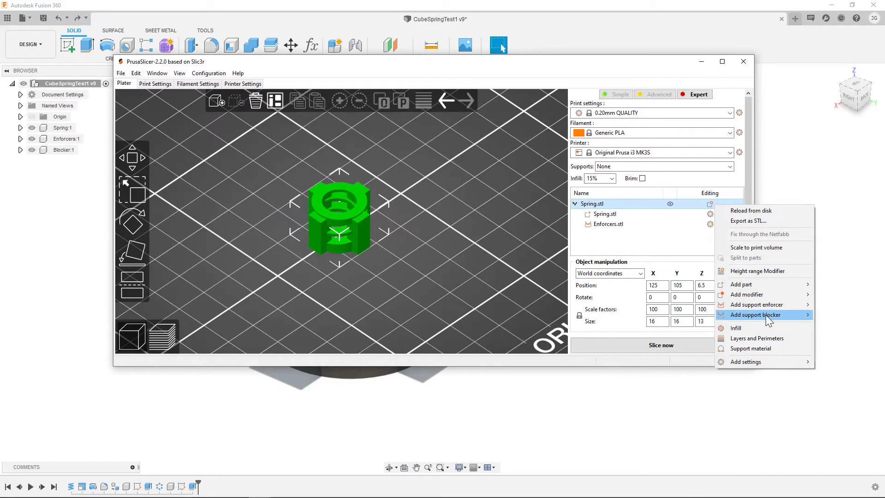
pyautogui.moveTo(765, 314)
pyautogui.click(832, 313)
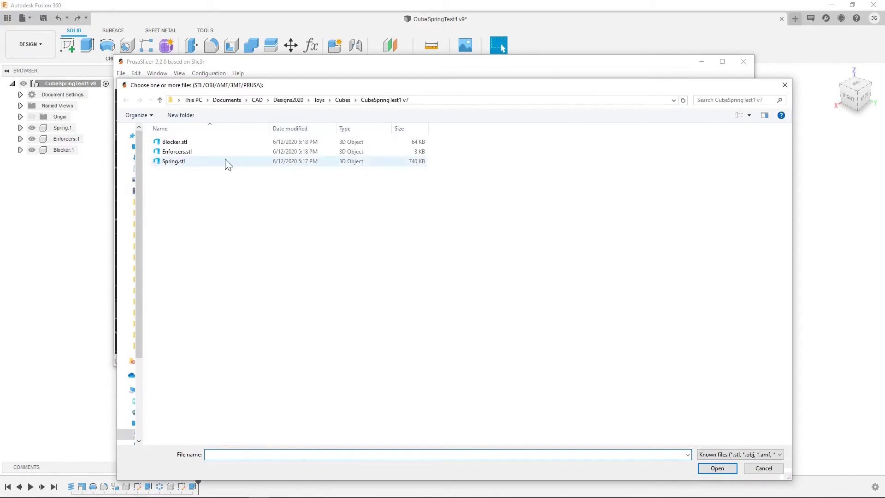
pyautogui.click(223, 142)
pyautogui.click(716, 468)
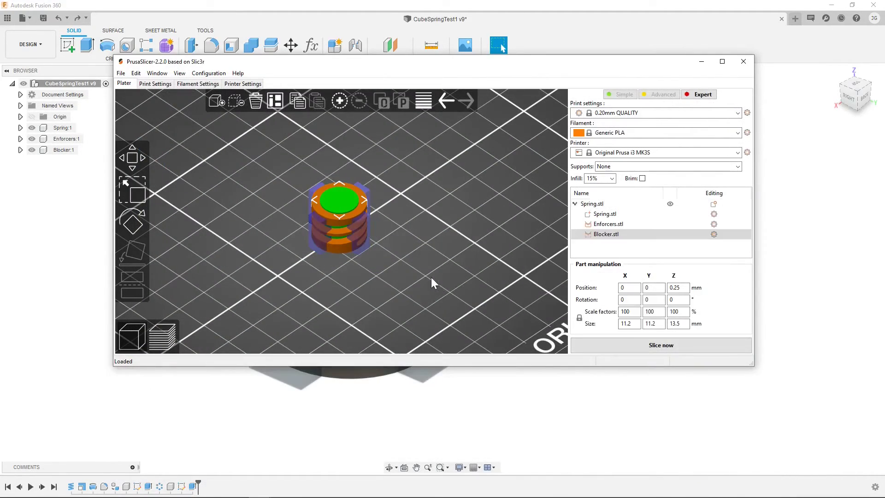
pyautogui.click(440, 239)
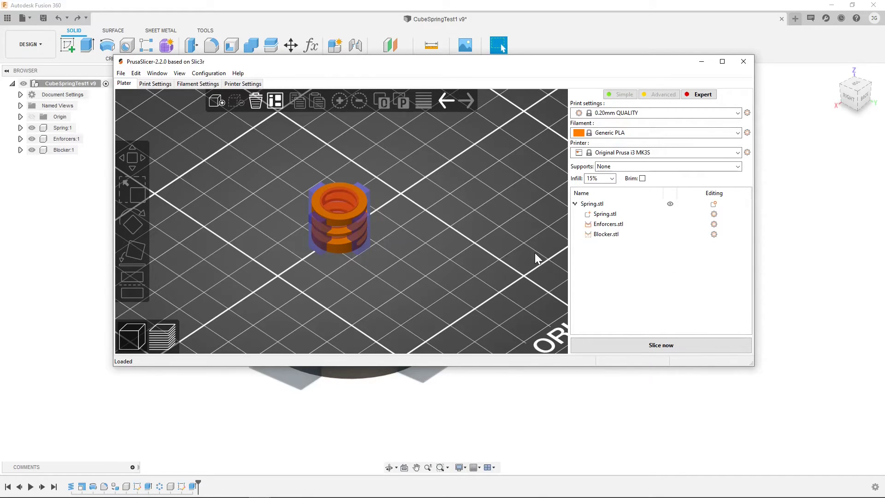
# Step: Slice the spring with supports set to 'For support enforcers only', accepting the Support Generator adjustment
pyautogui.click(629, 345)
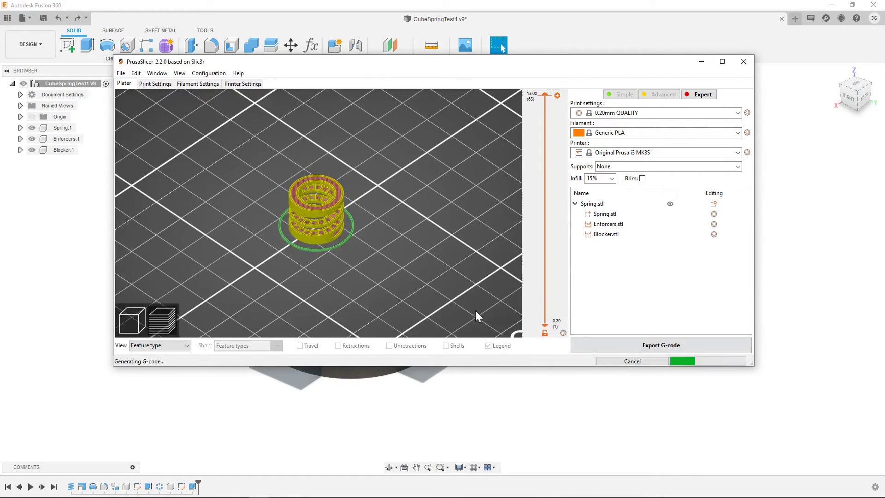
pyautogui.scroll(2, 332, 199)
pyautogui.click(661, 167)
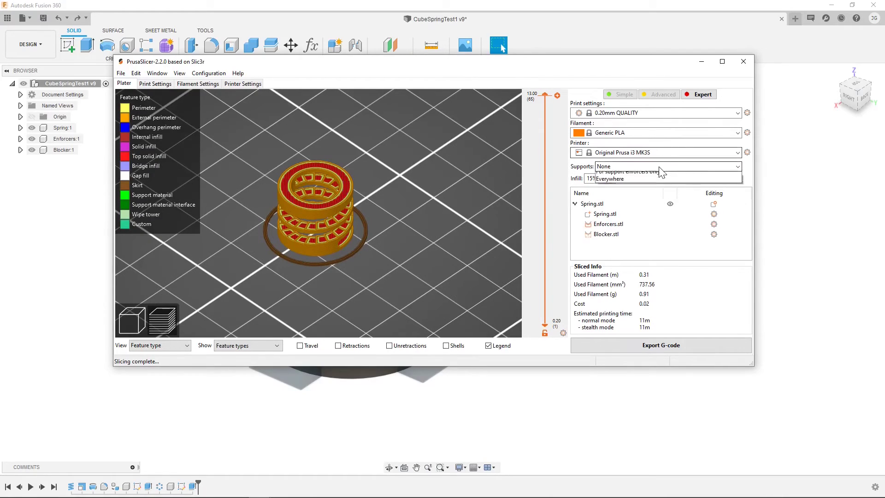
pyautogui.click(656, 190)
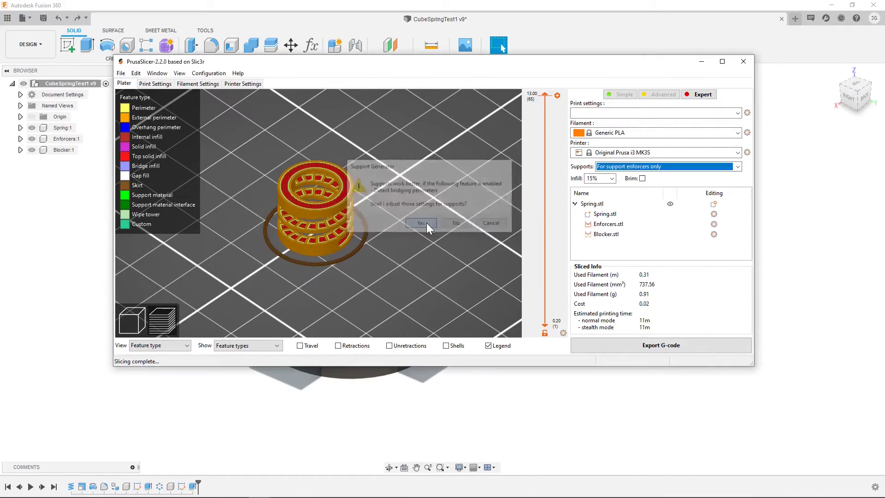
pyautogui.click(624, 341)
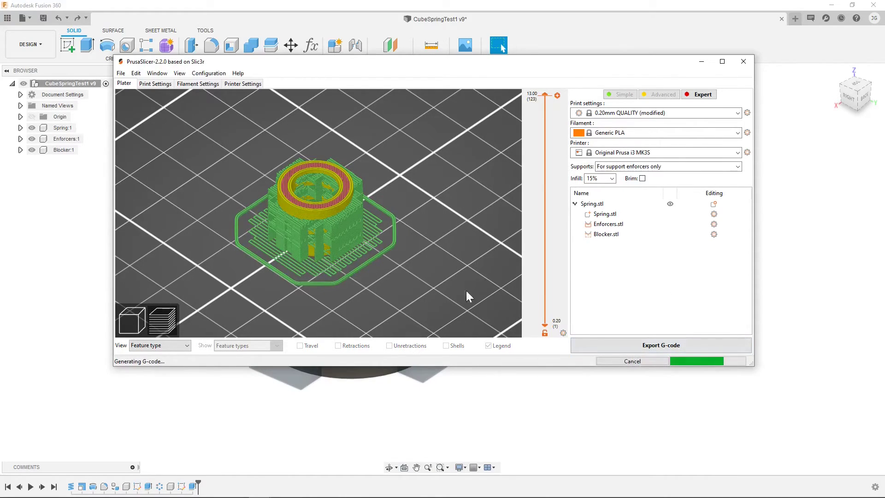
# Step: Lower the layer slider to inspect the enforcer-only supports inside the sliced spring
pyautogui.scroll(2, 456, 272)
pyautogui.scroll(2, 457, 279)
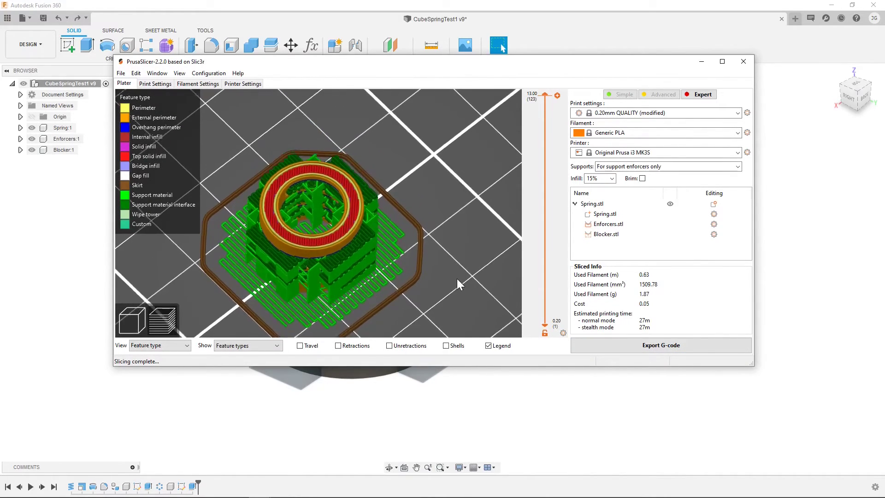
pyautogui.scroll(-2, 457, 278)
pyautogui.moveTo(545, 93)
pyautogui.mouseDown()
pyautogui.moveTo(542, 242)
pyautogui.moveTo(542, 93)
pyautogui.mouseUp()
# Step: Change the Support material pattern spacing from 2 to 1 mm, then go back to the Plater
pyautogui.click(157, 85)
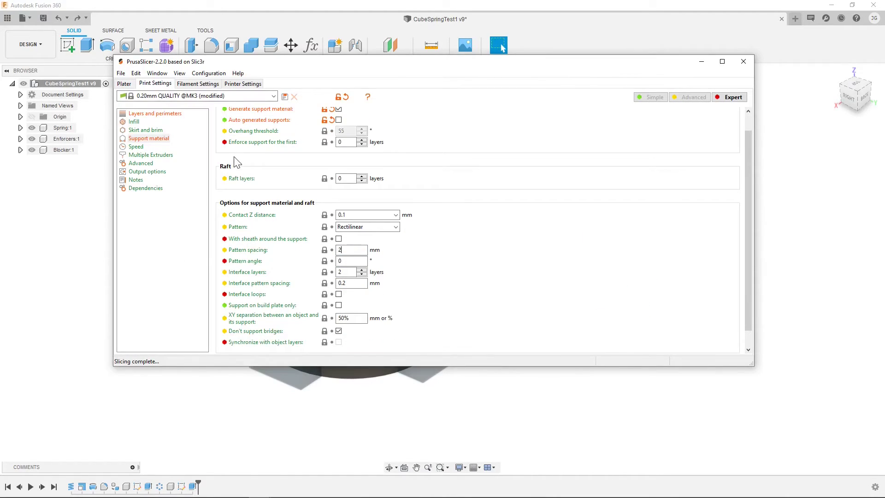
pyautogui.click(164, 139)
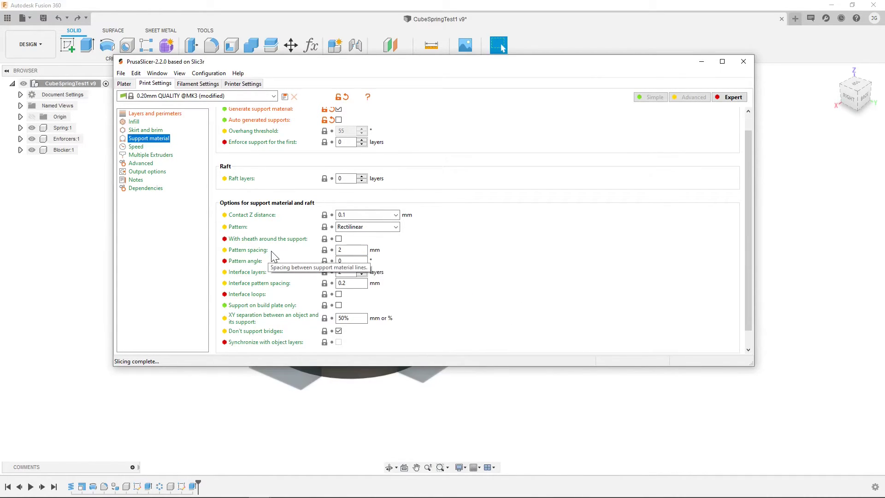
pyautogui.click(346, 249)
pyautogui.press('BackSpace')
pyautogui.write('1')
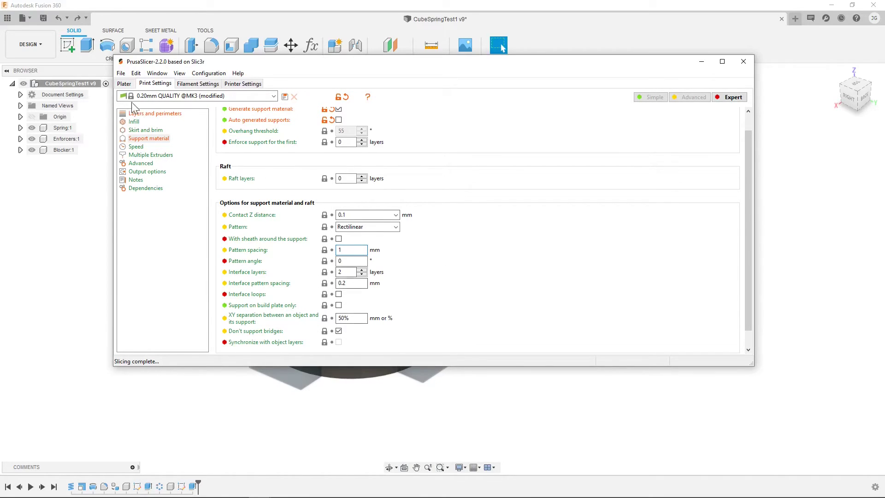
pyautogui.hotkey('ctrl', '1')
# Step: Re-slice the spring with 1 mm support spacing and orbit the preview around the supports
pyautogui.click(632, 345)
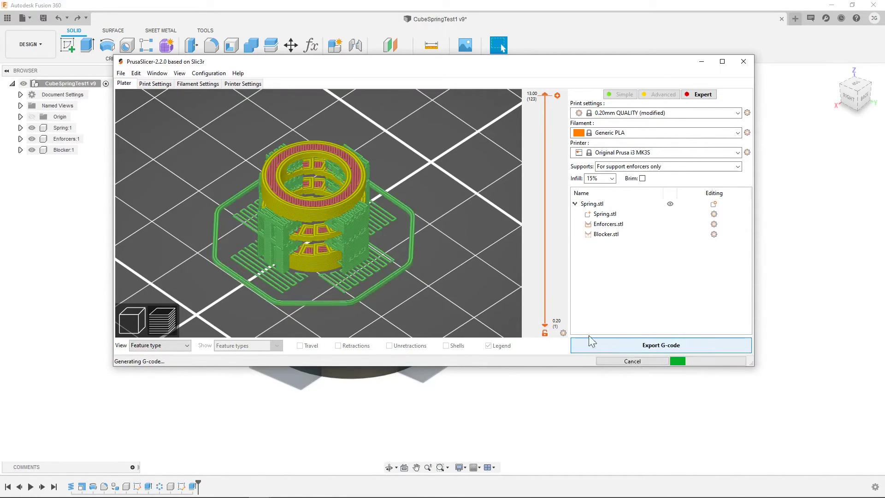
pyautogui.moveTo(445, 218)
pyautogui.mouseDown()
pyautogui.moveTo(443, 228)
pyautogui.moveTo(440, 213)
pyautogui.moveTo(434, 224)
pyautogui.mouseUp()
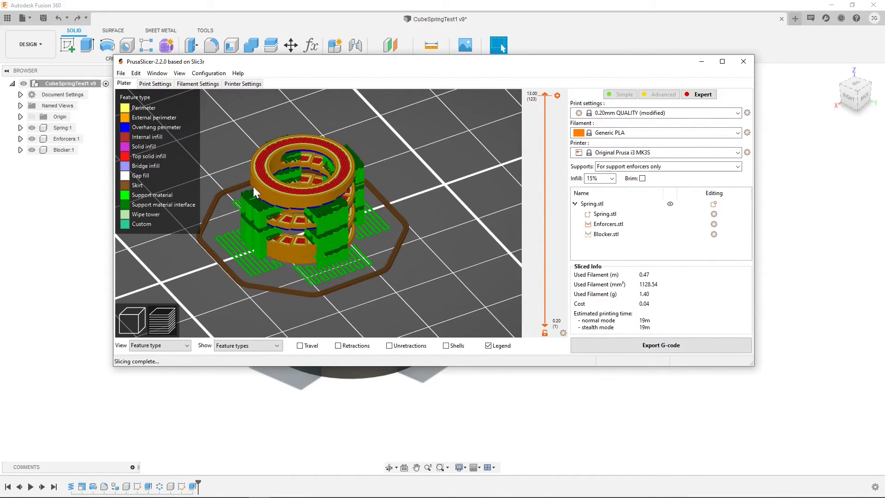
pyautogui.moveTo(263, 206); pyautogui.dragTo(278, 228)
pyautogui.scroll(3, 279, 228)
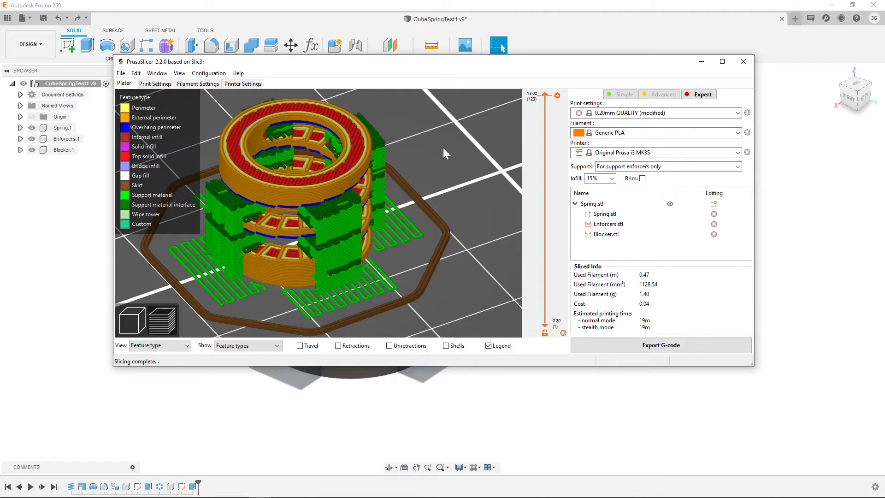
# Step: Hide the layers above 9.80 mm and orbit toward a more top-down view
pyautogui.moveTo(543, 96); pyautogui.dragTo(536, 77)
pyautogui.scroll(2, 370, 167)
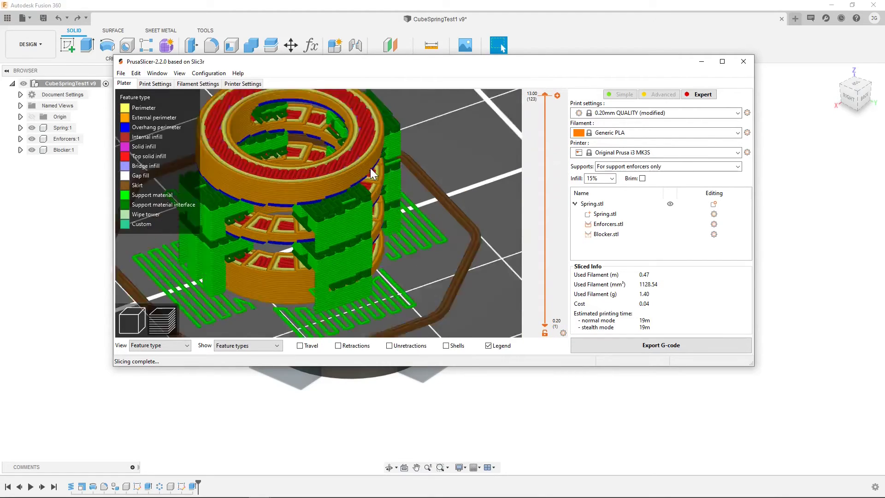
pyautogui.scroll(-5, 370, 168)
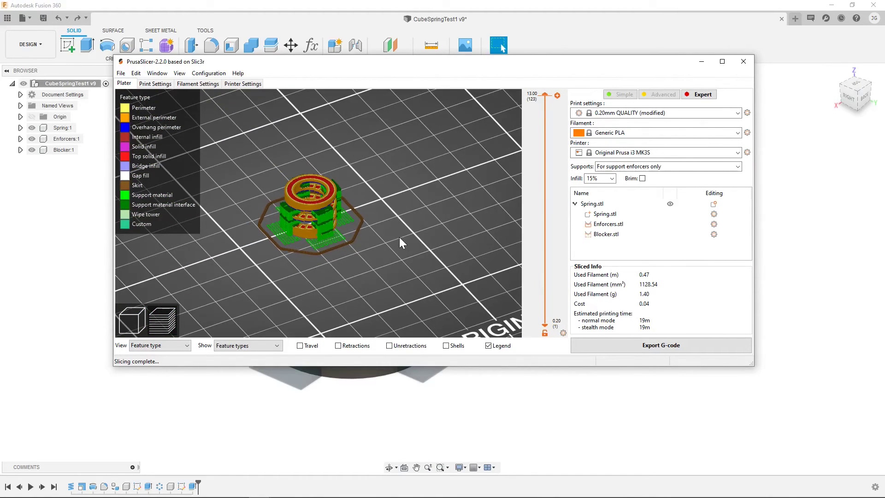
pyautogui.moveTo(399, 236); pyautogui.dragTo(412, 245)
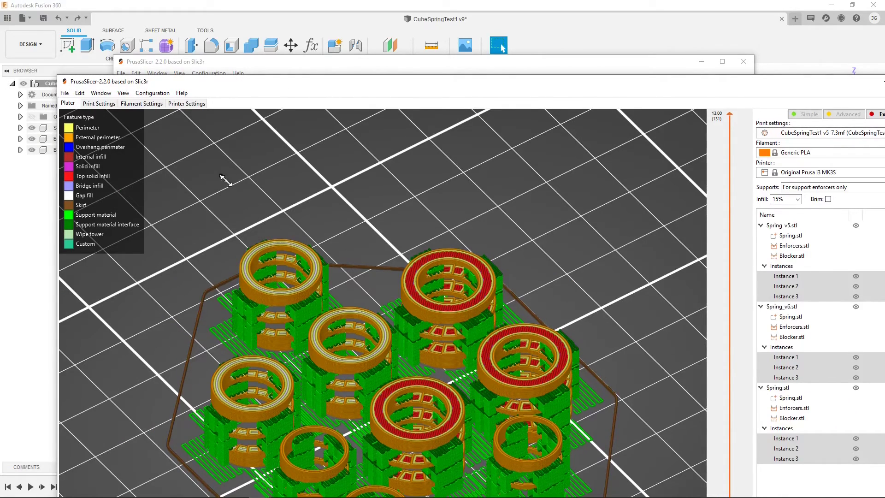
# Step: Place the second PrusaSlicer window fully visible at top-left and orbit to a low side view of the nine springs
pyautogui.moveTo(58, 74); pyautogui.dragTo(250, 237)
pyautogui.moveTo(454, 249); pyautogui.dragTo(306, 66)
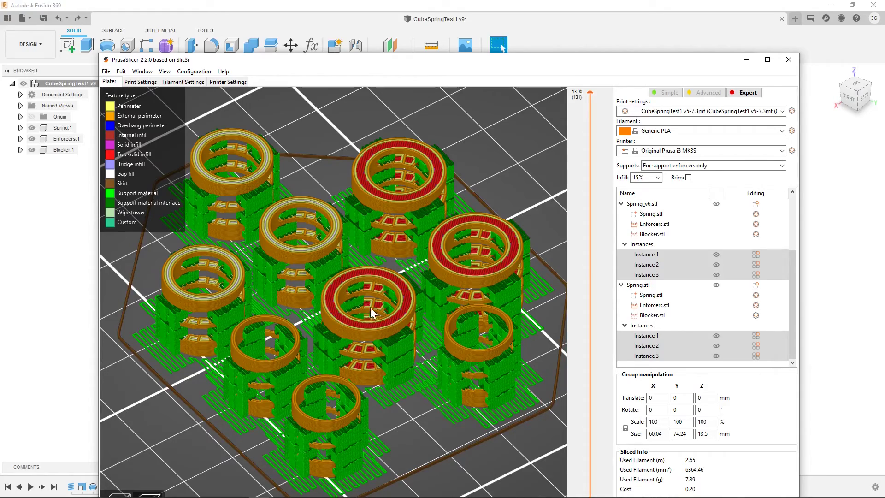
pyautogui.moveTo(416, 356); pyautogui.dragTo(275, 217)
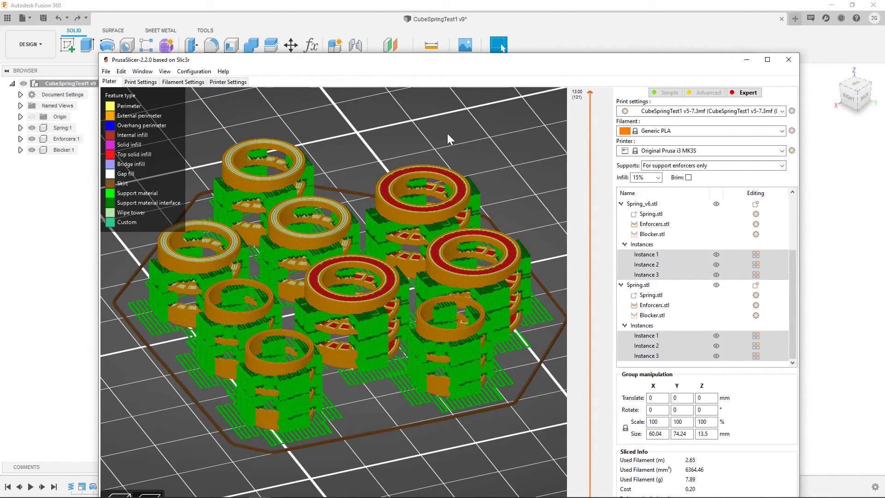
pyautogui.moveTo(451, 59); pyautogui.dragTo(444, 27)
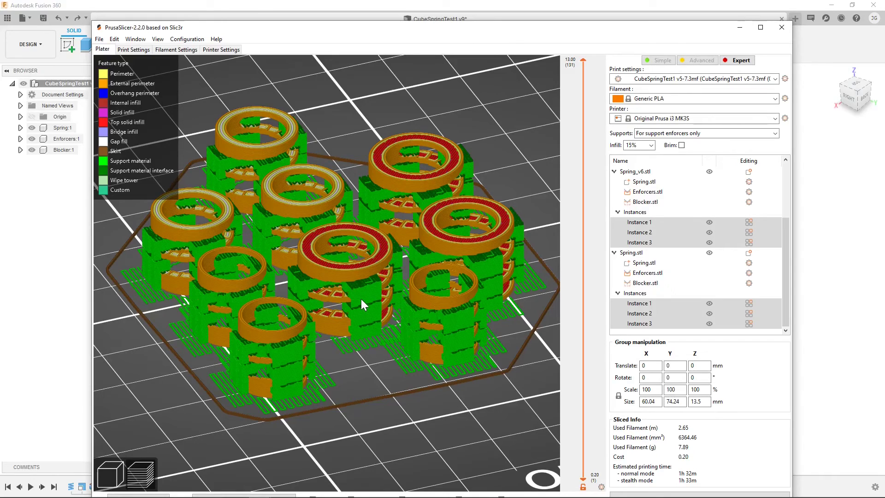
pyautogui.scroll(-3, 384, 159)
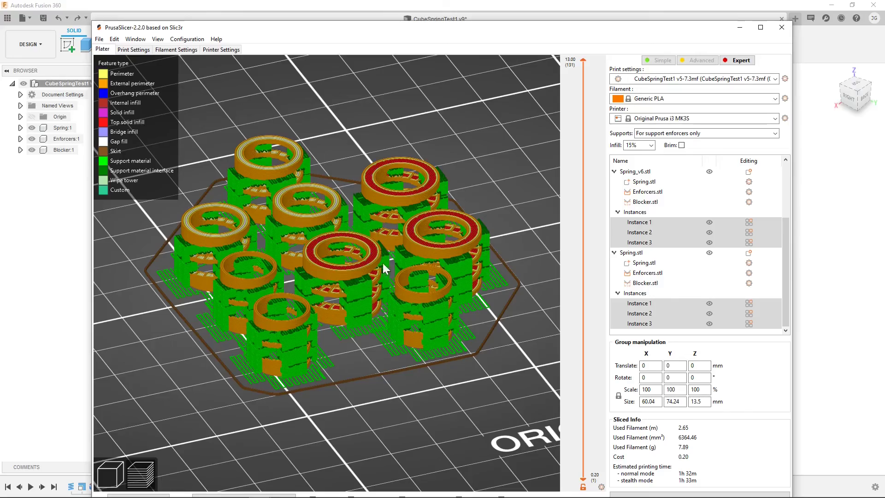
pyautogui.moveTo(351, 295); pyautogui.dragTo(385, 354)
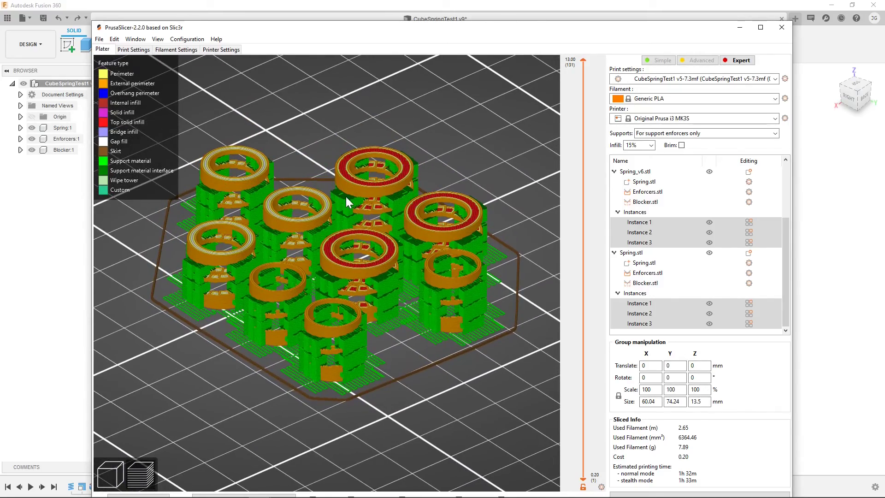